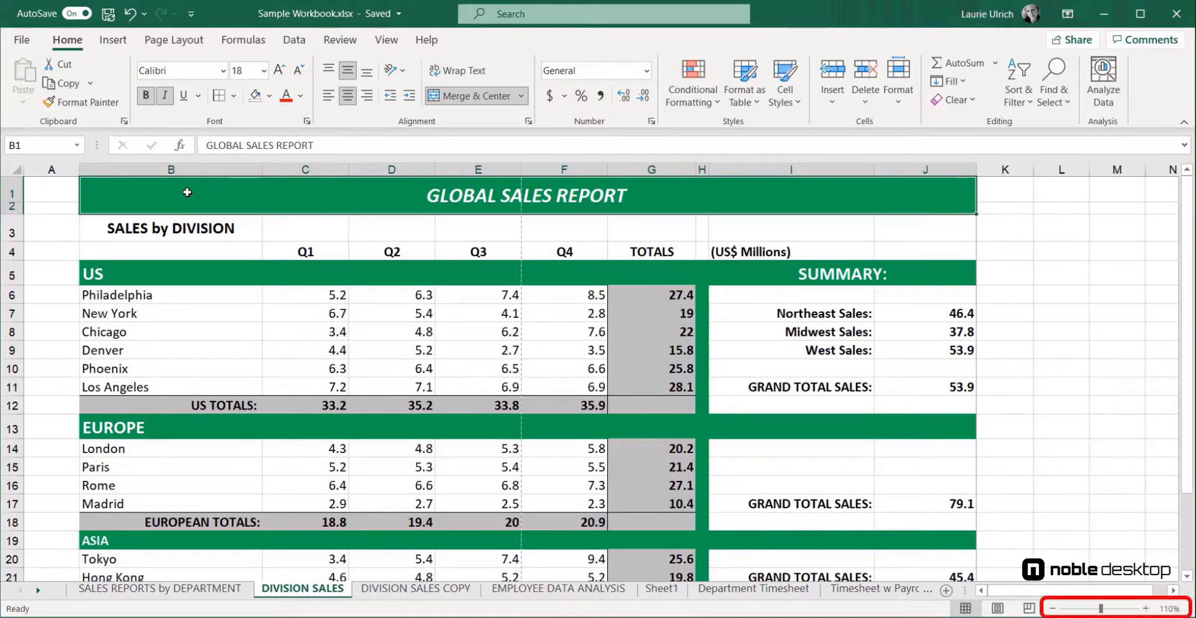
On the DIVISION SALES COPY sheet, set the GLOBAL SALES REPORT title to 22 pt and make it bold
left_click(1052, 608)
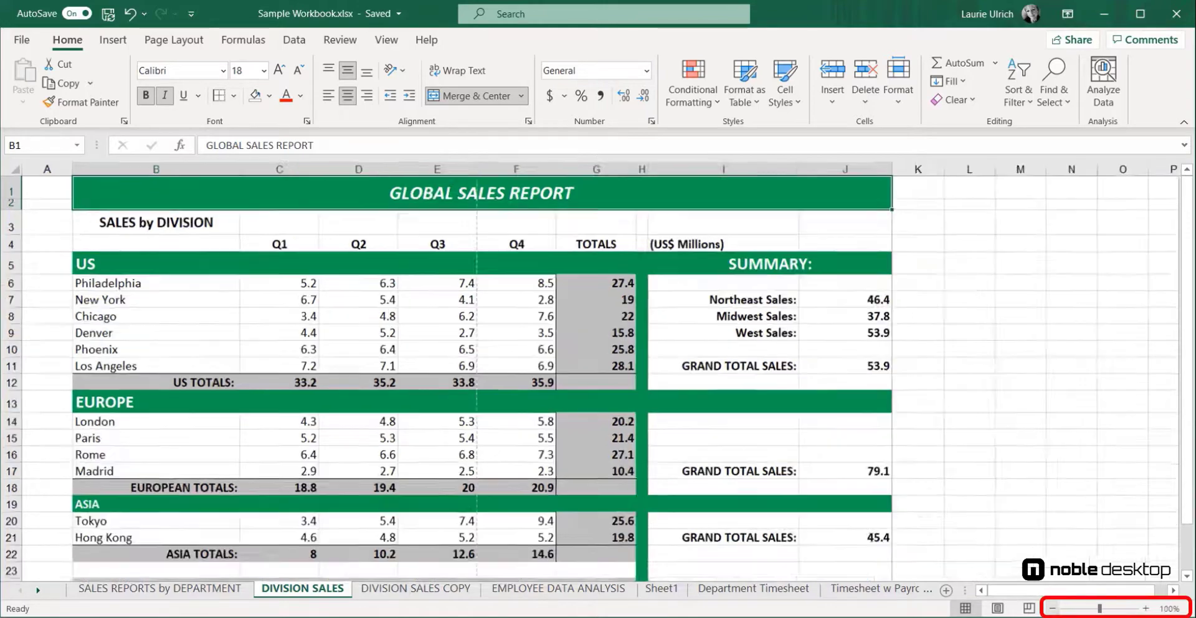
left_click(1052, 608)
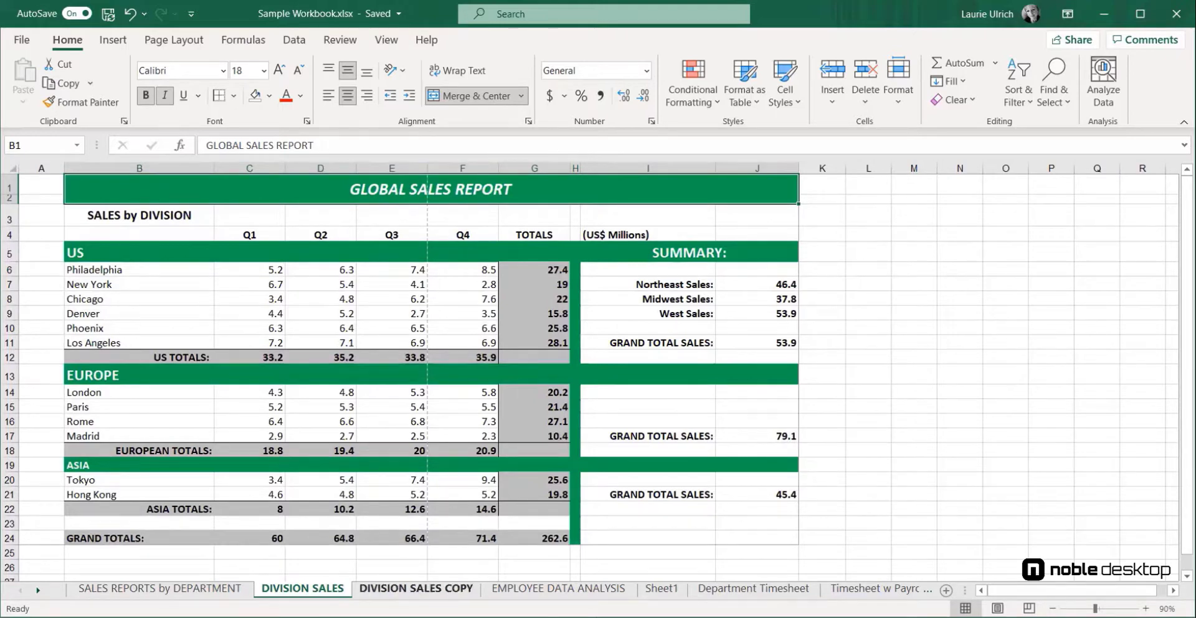
left_click(416, 588)
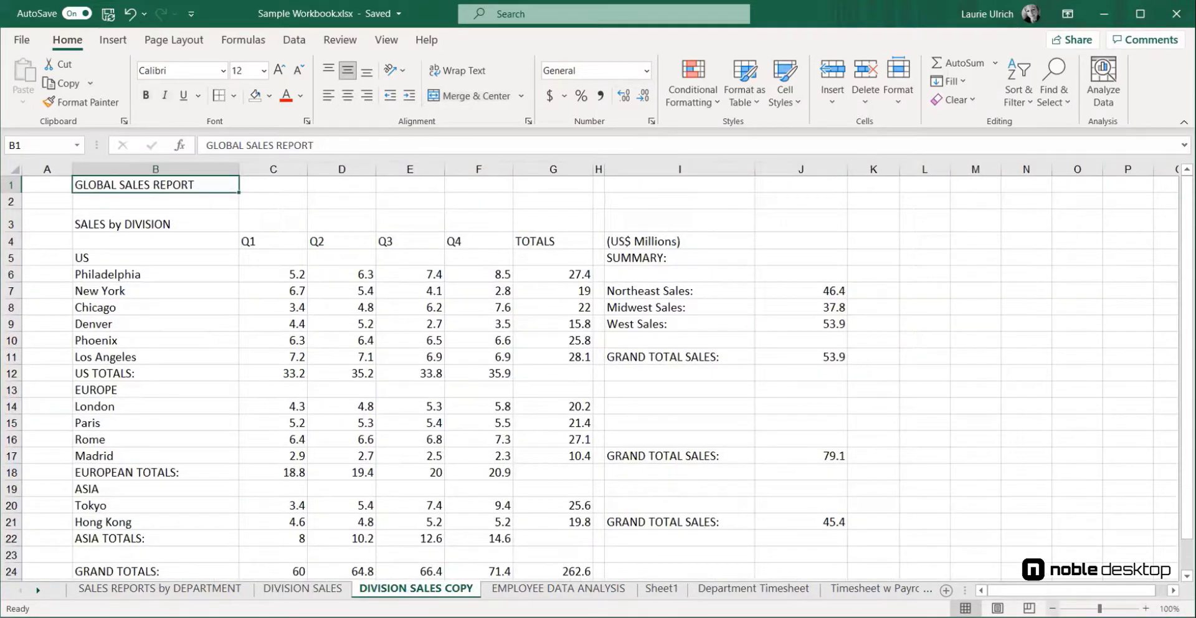
scroll(589, 374, "down", 1)
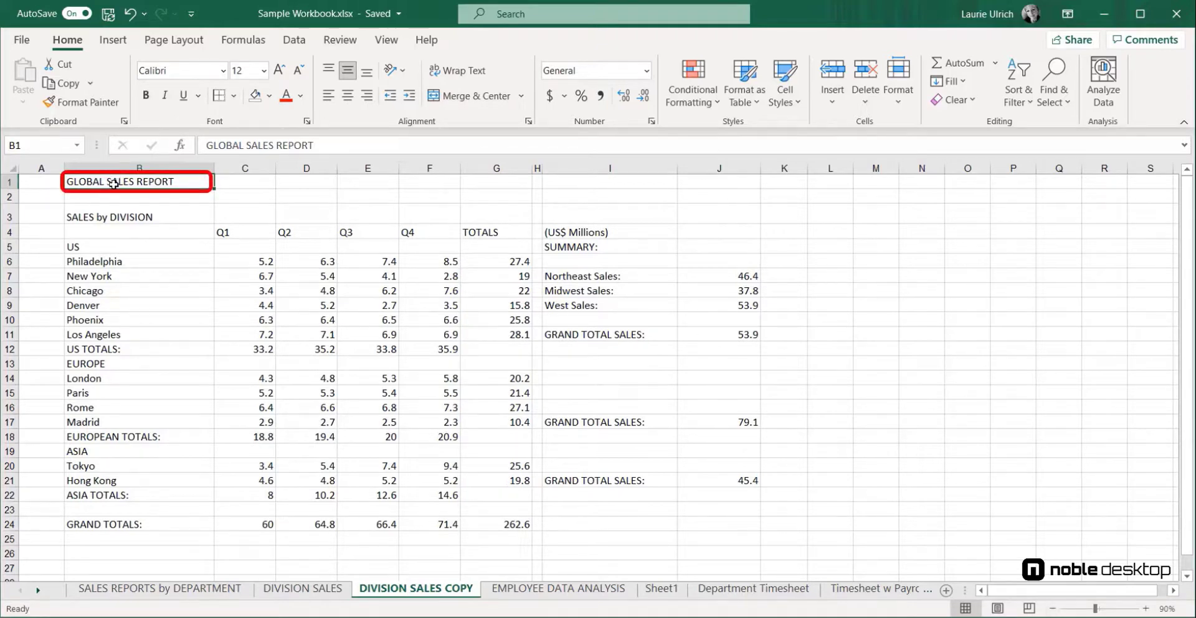
left_click(280, 75)
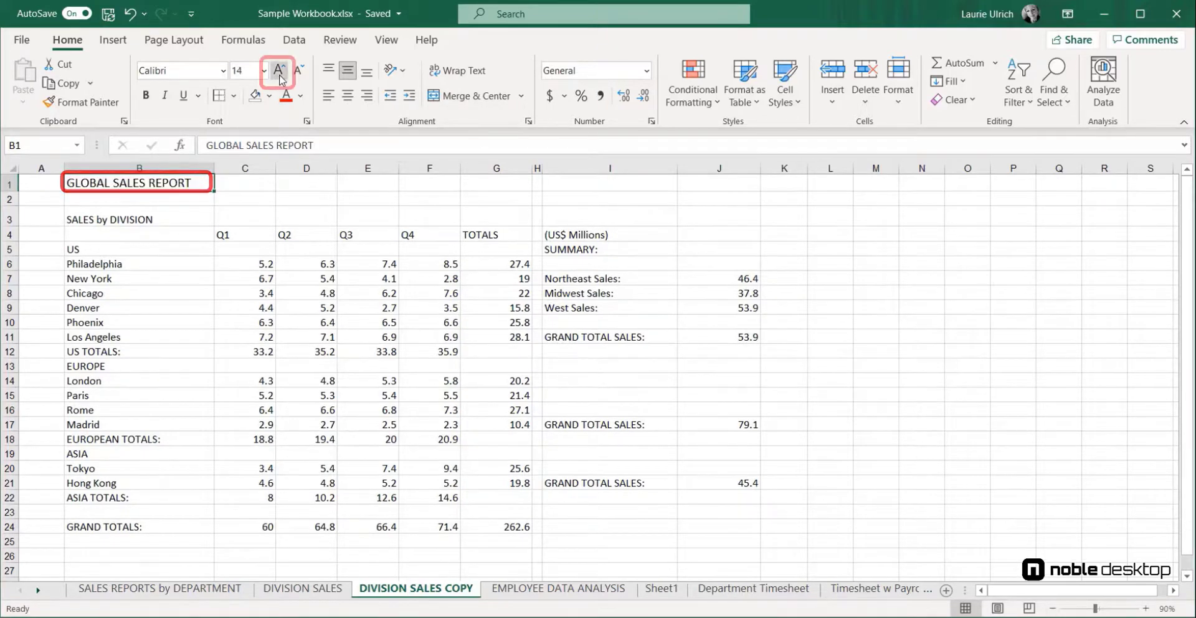
left_click(280, 75)
left_click(279, 75)
left_click(281, 75)
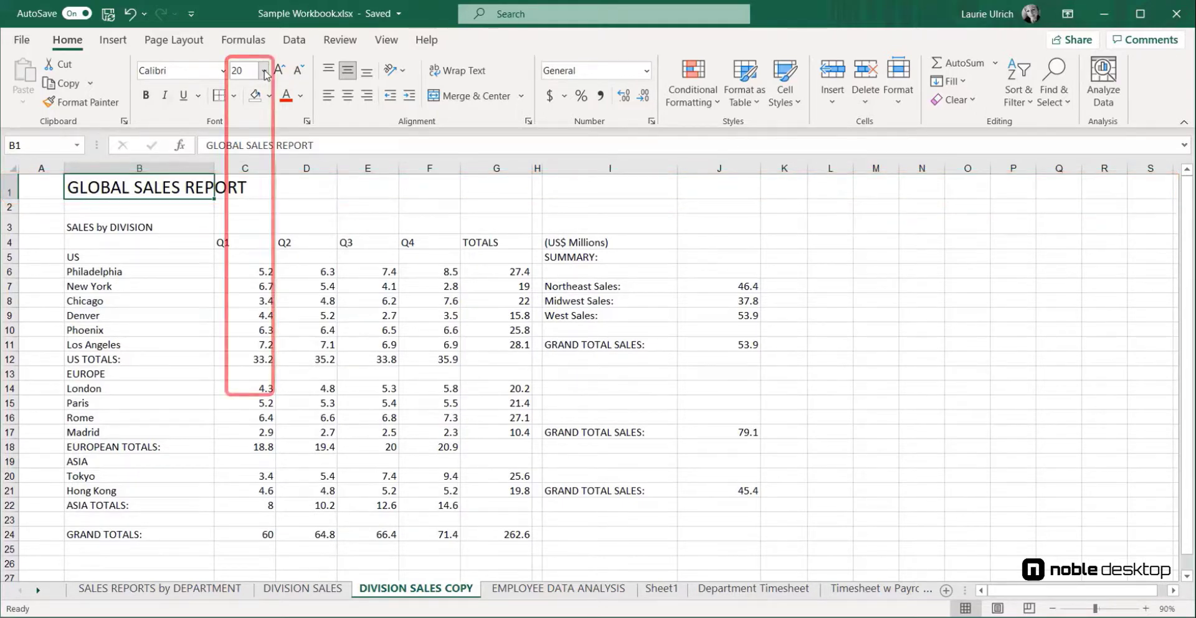
left_click(264, 71)
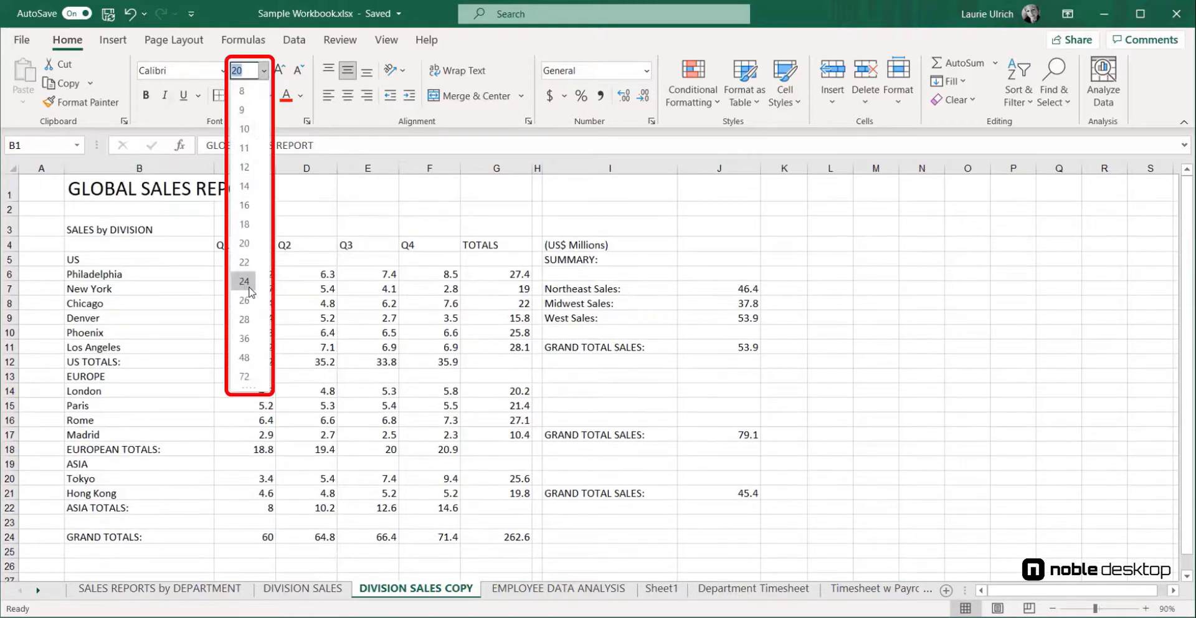
left_click(250, 285)
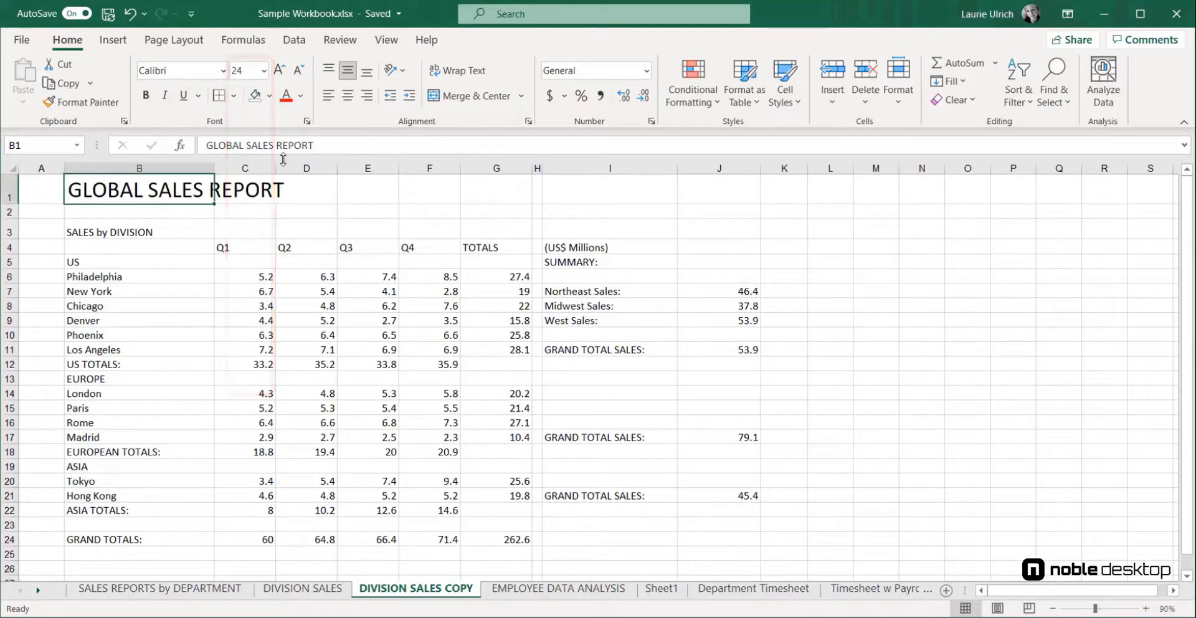
left_click(301, 70)
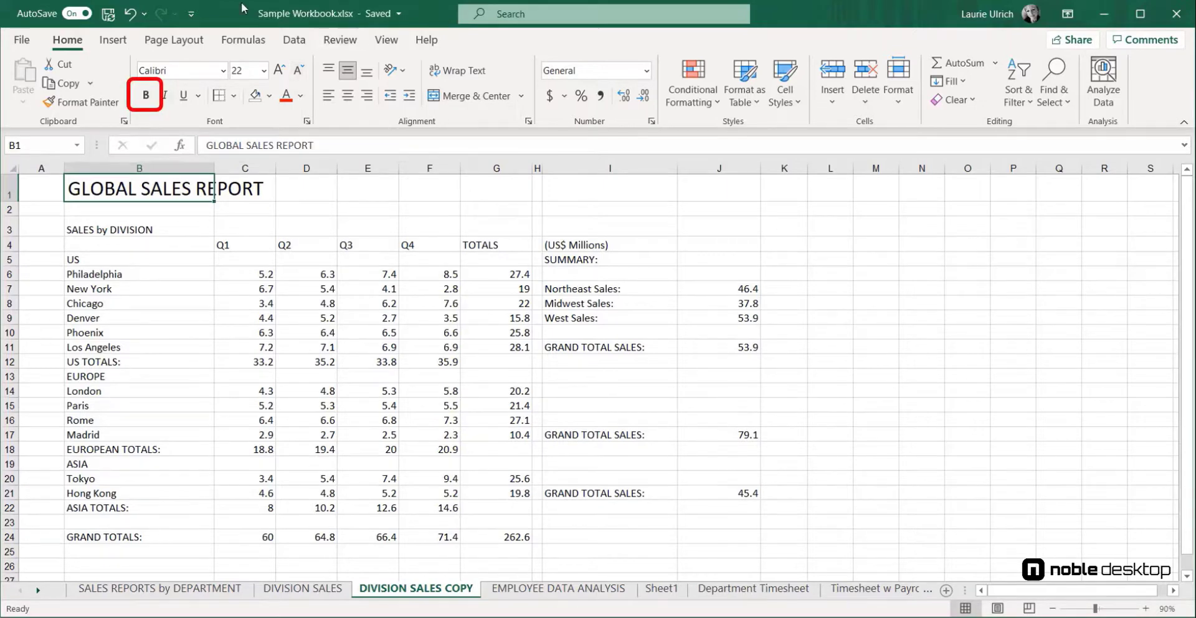
left_click(146, 98)
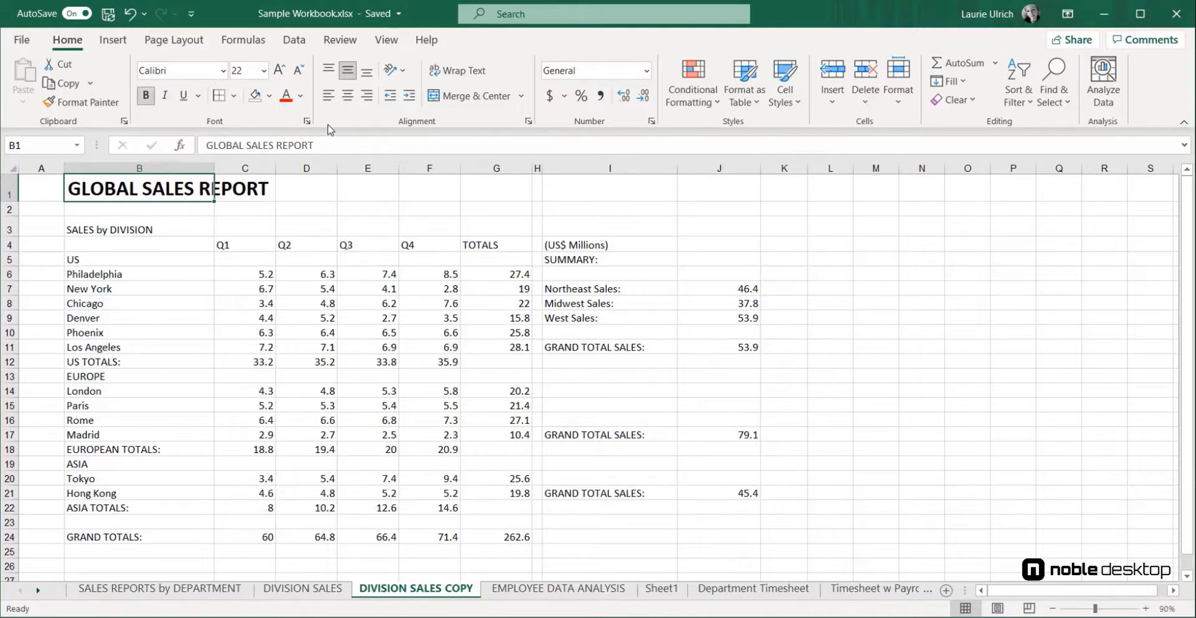
Fill the title cell with Blue, Accent 1, Lighter 60% and merge and center it across columns B to J
left_click(269, 96)
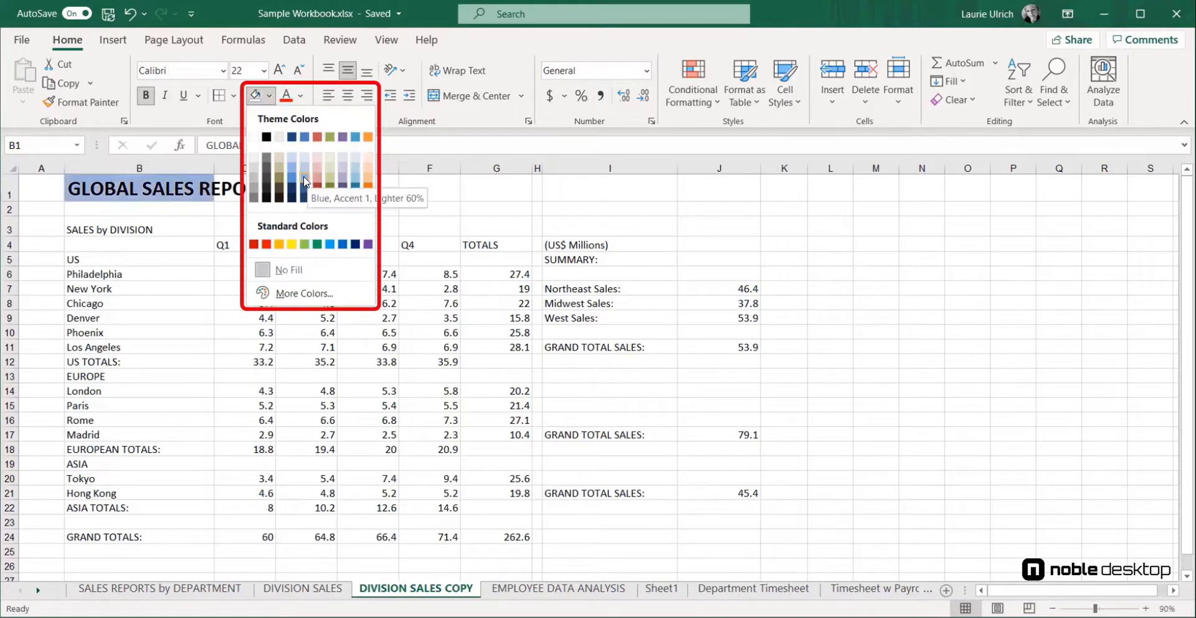
key("Escape")
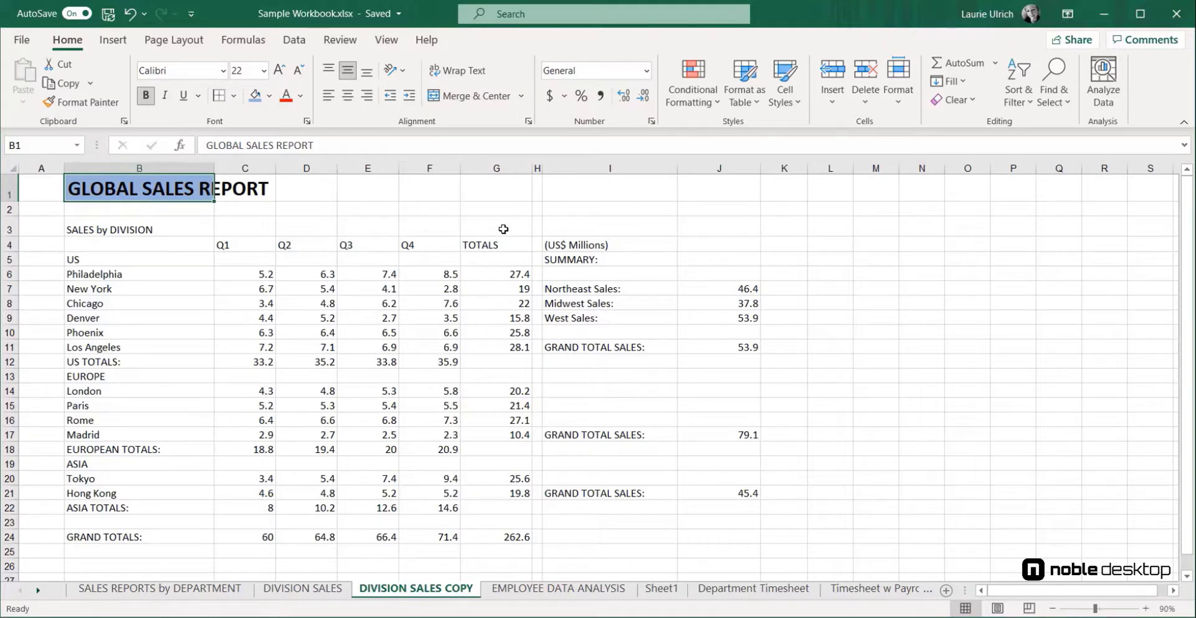
mouse_move(190, 190)
left_mouse_down()
mouse_move(587, 174)
mouse_move(698, 194)
left_mouse_up()
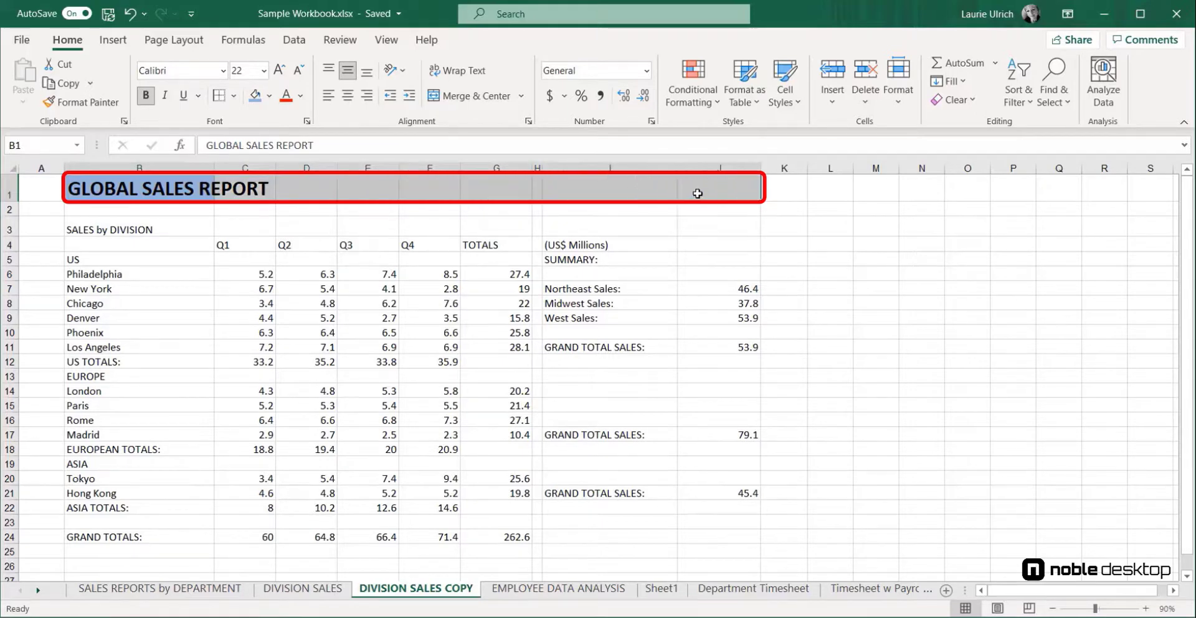
left_click(505, 106)
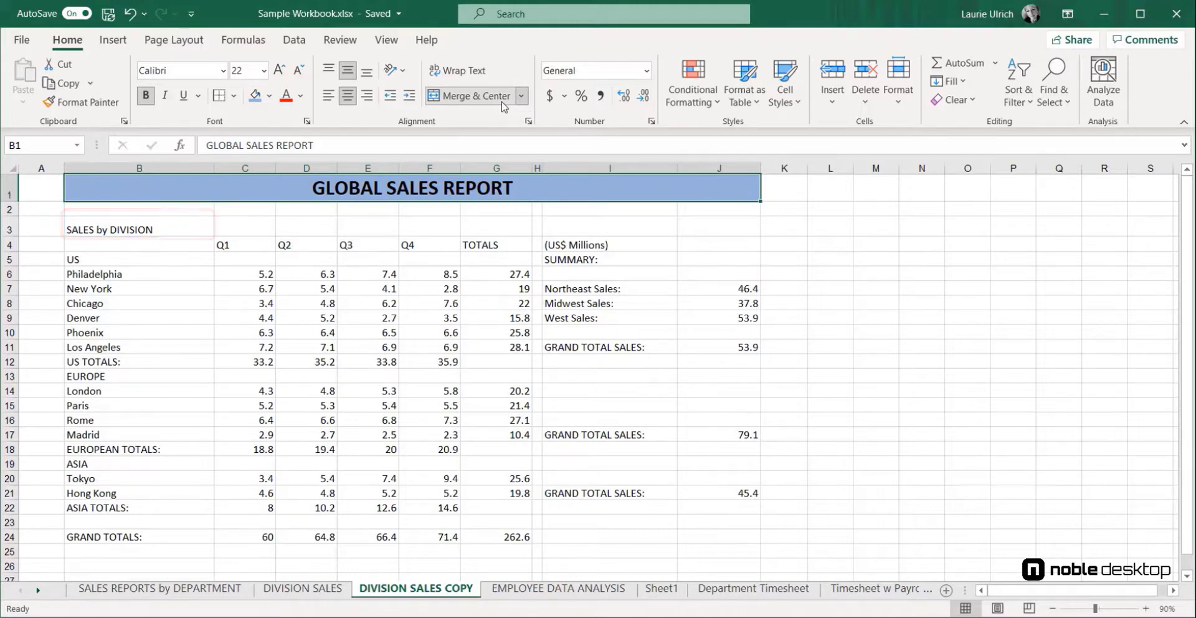
Format SALES by DIVISION as bold 16 pt text, centered both vertically and horizontally in its cell
left_click(115, 227)
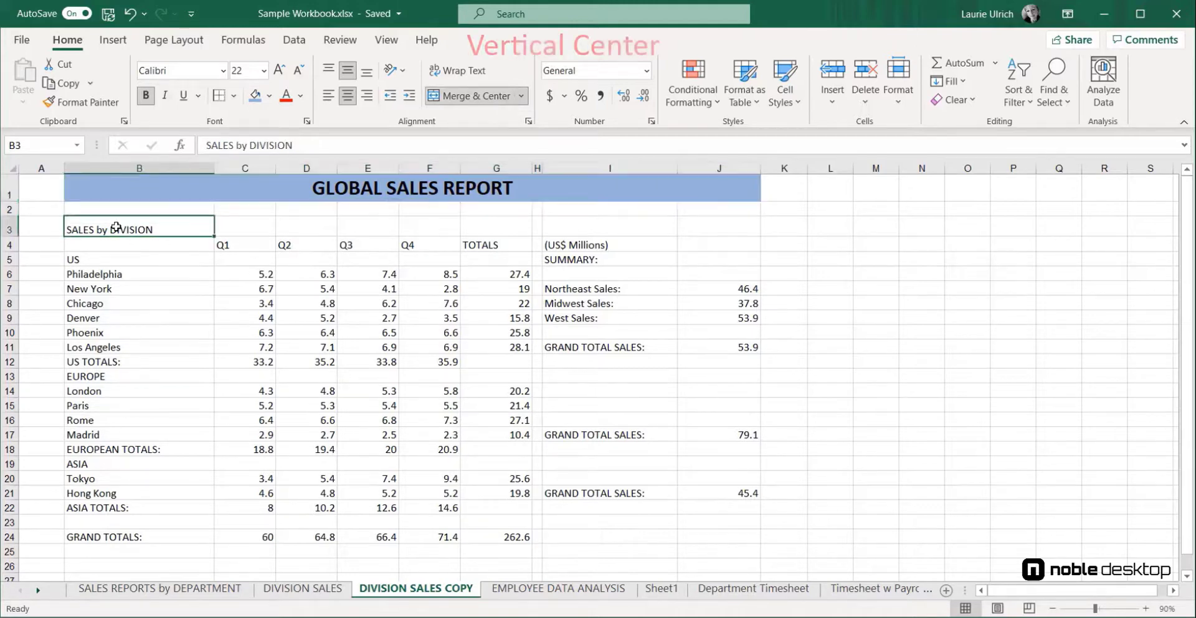
left_click(347, 80)
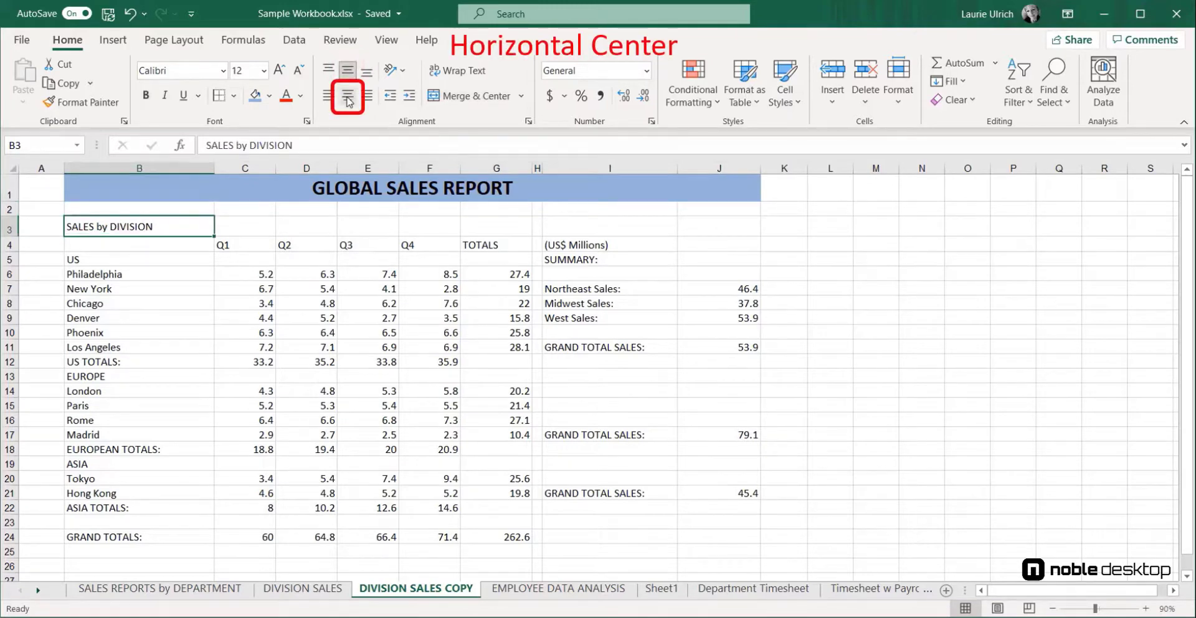
left_click(348, 96)
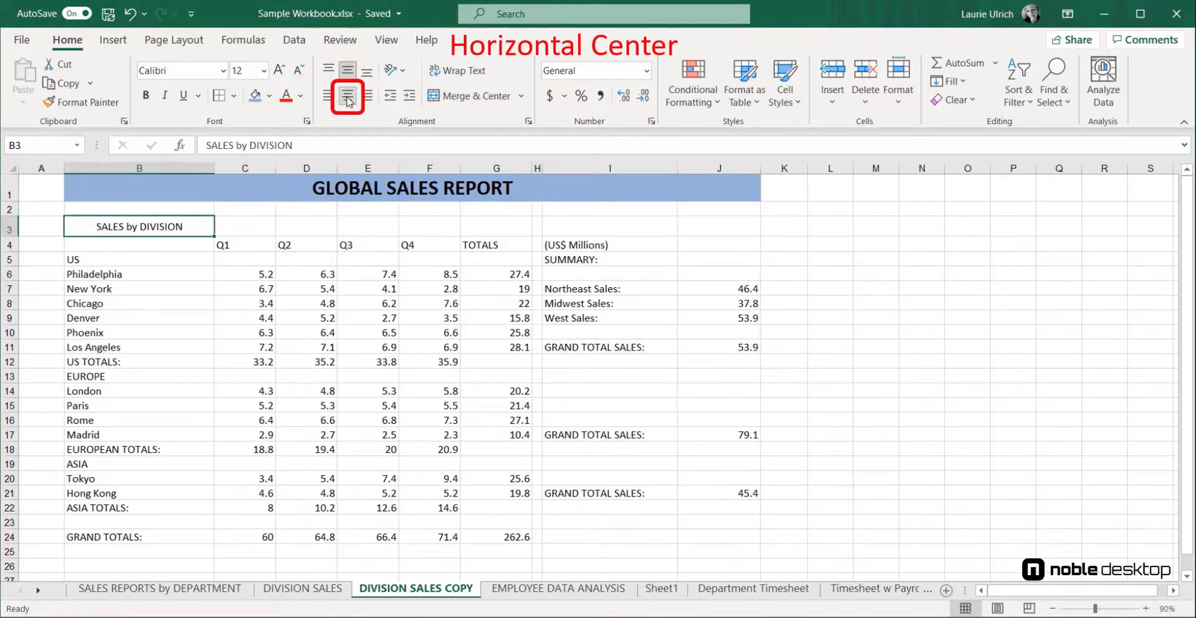
left_click(146, 95)
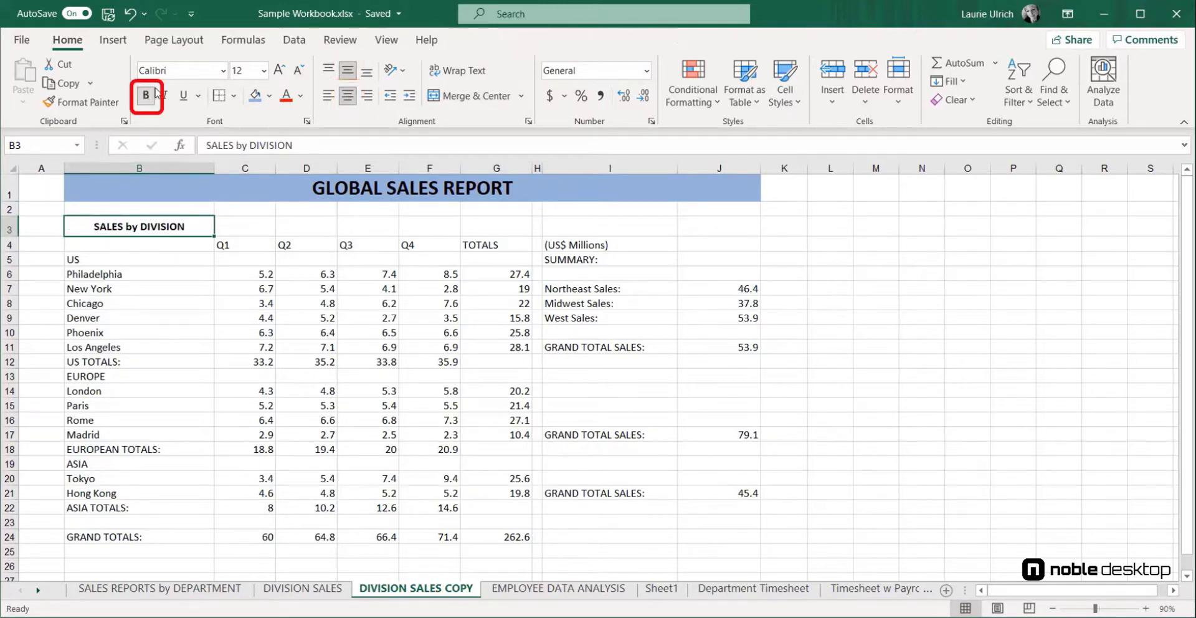
double_click(278, 70)
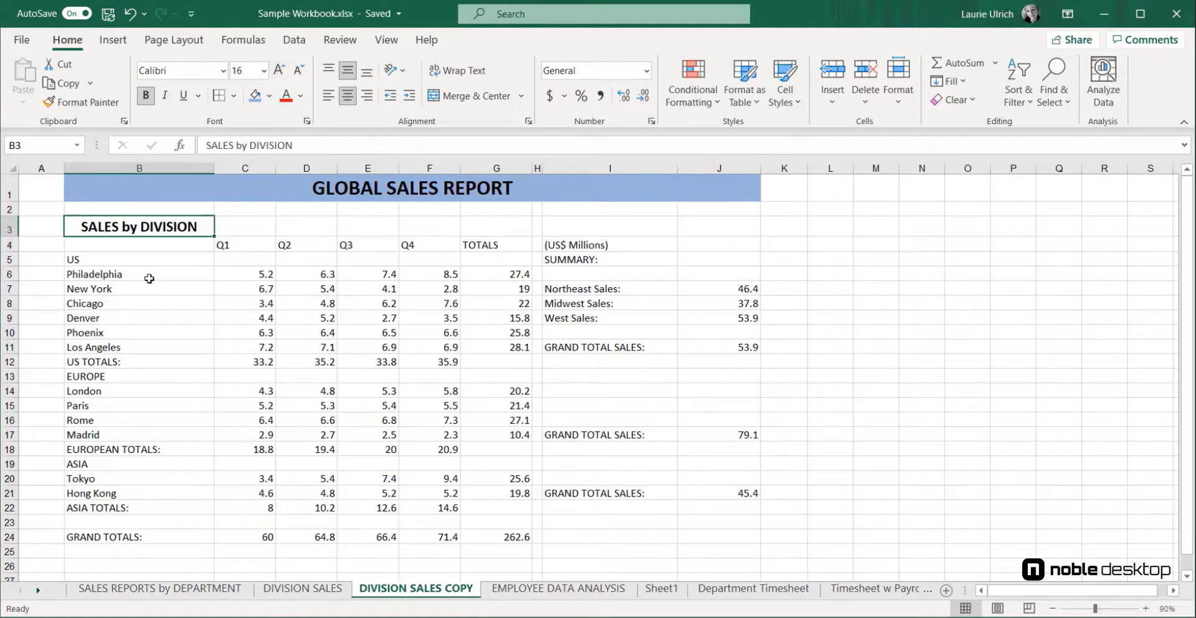
Indent the US city names from Philadelphia to Los Angeles by one level
left_click(151, 278)
left_click_drag(151, 278, 150, 347)
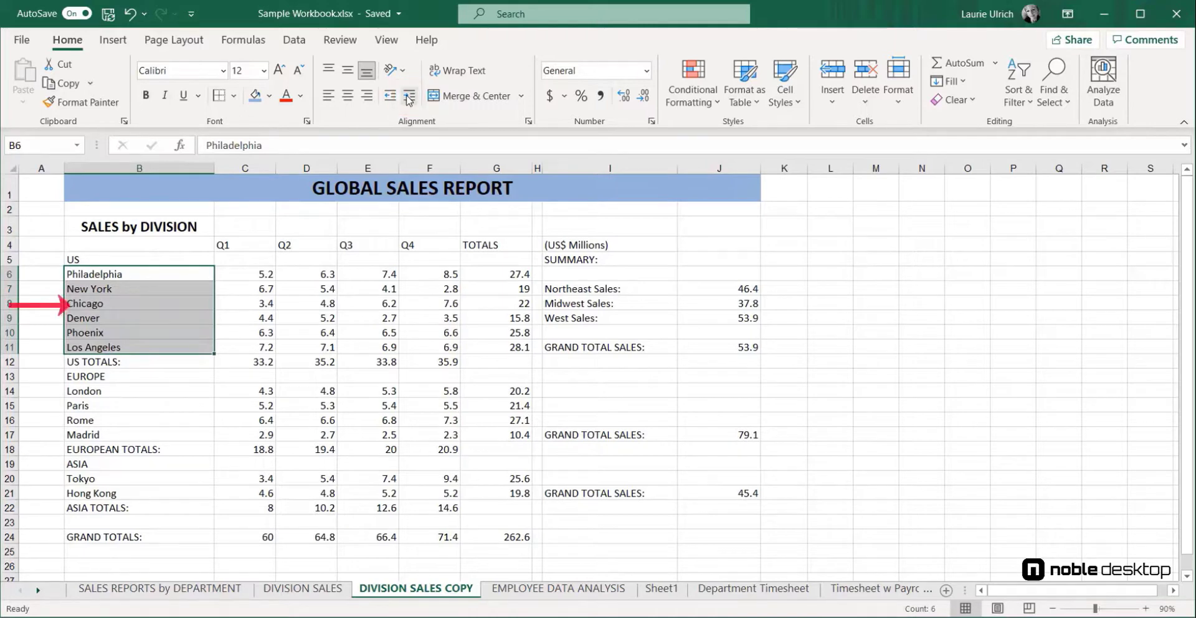
left_click(409, 98)
Indent EUROPE with its cities, and the Tokyo and Hong Kong rows, by one level
left_click_drag(139, 377, 139, 434)
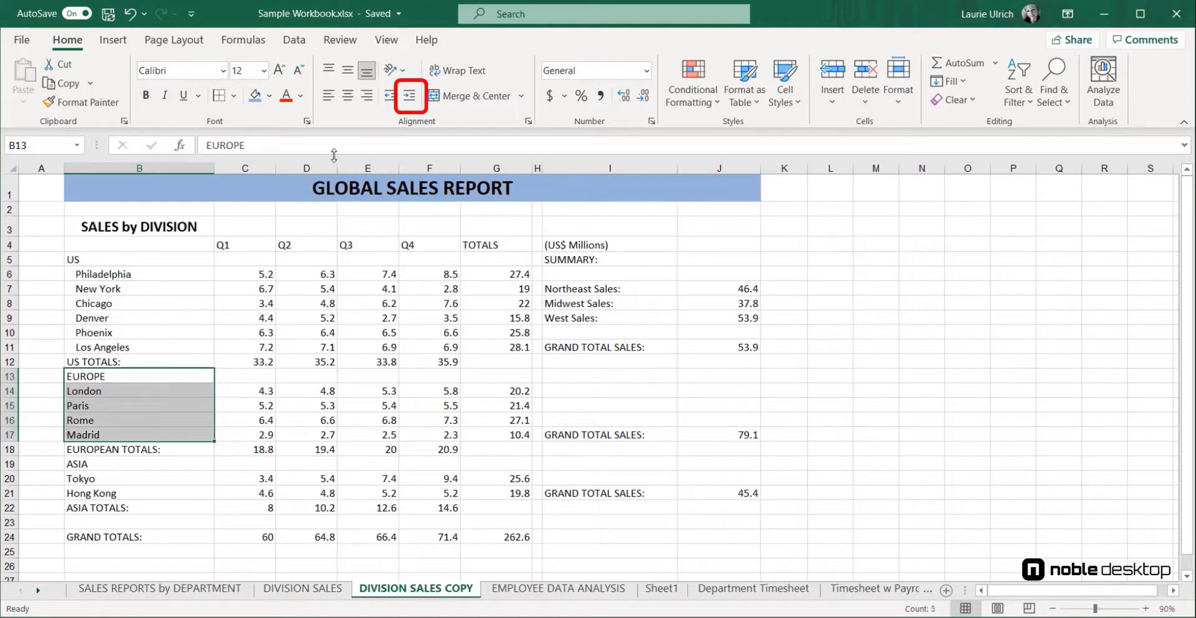
left_click(408, 97)
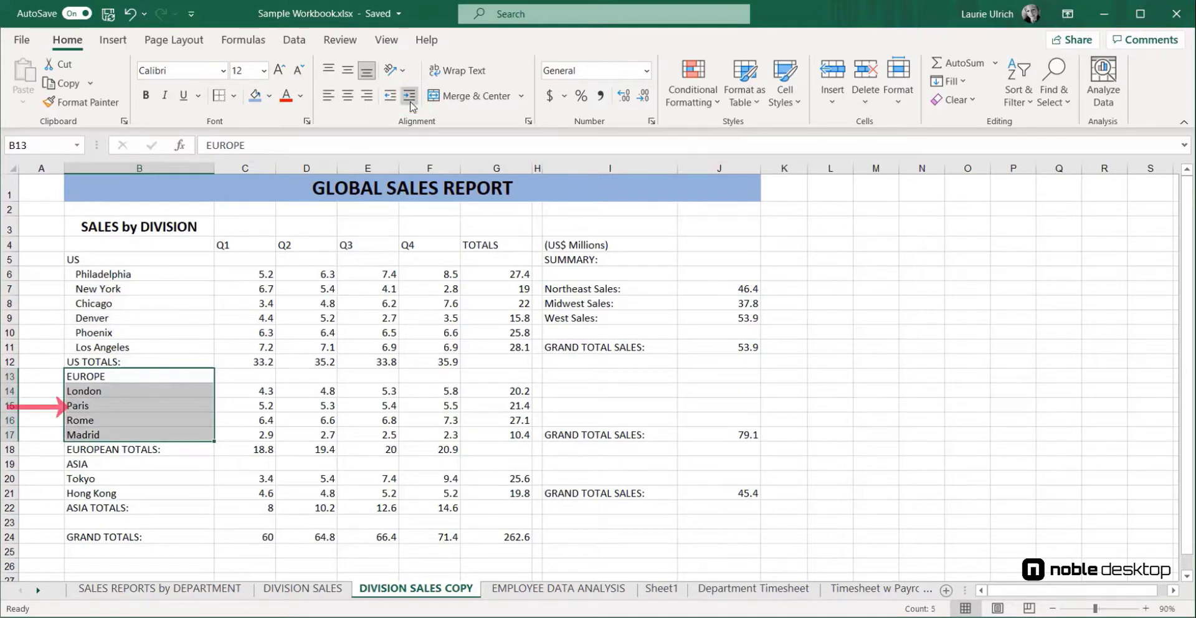
scroll(109, 367, "down", 2)
left_click(116, 375)
left_click_drag(116, 375, 116, 386)
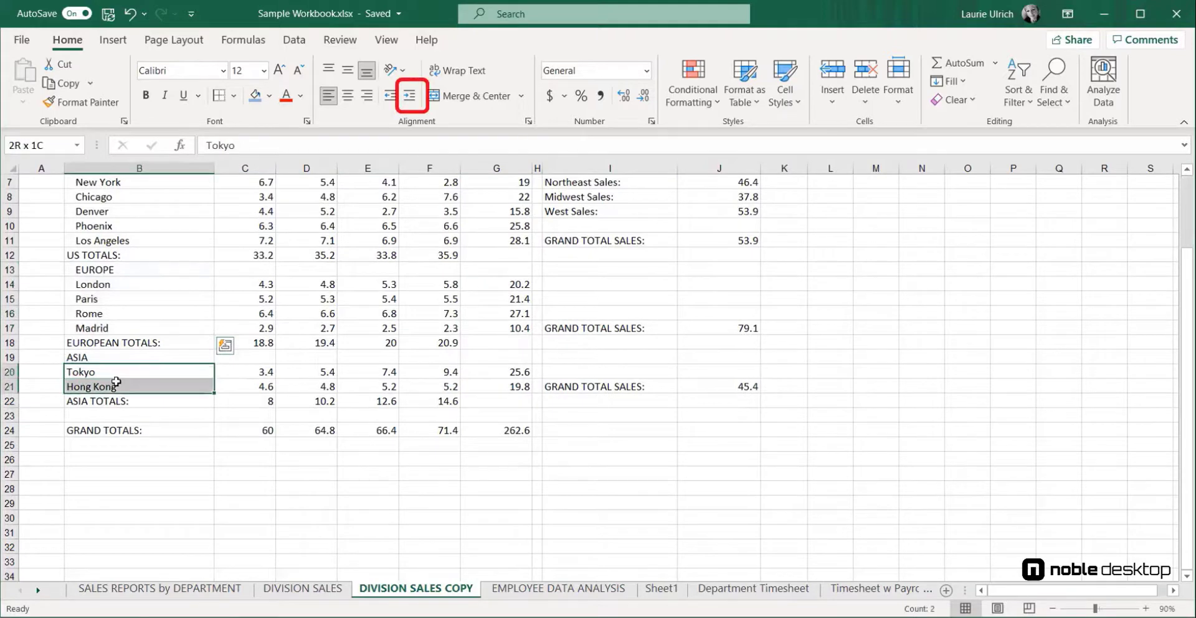
left_click(409, 99)
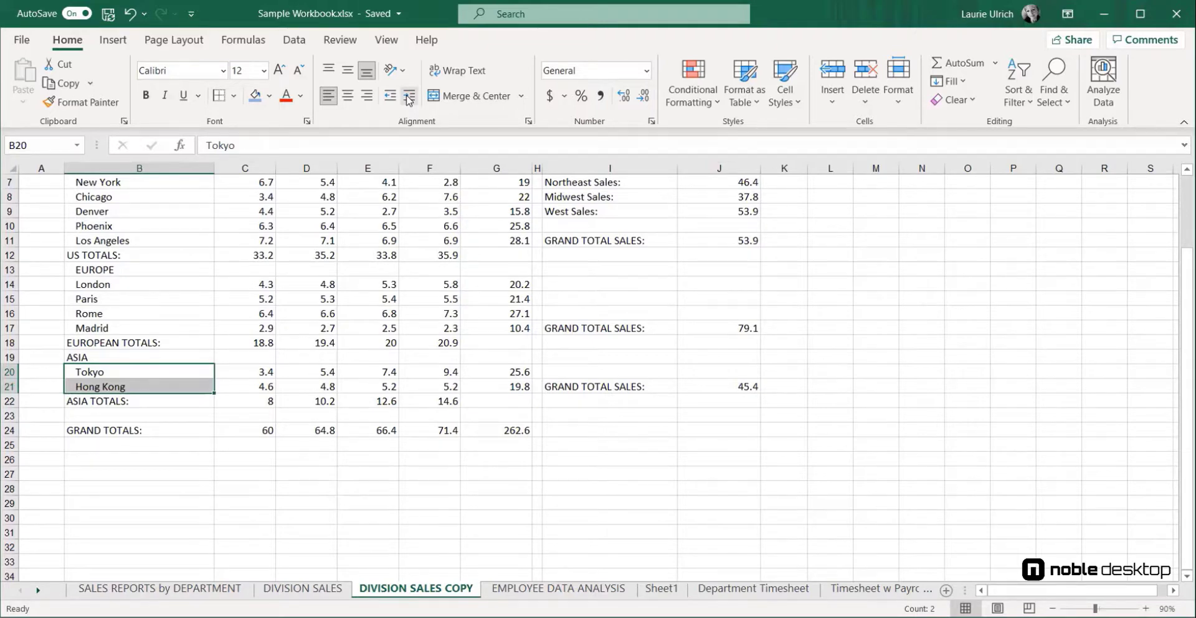
left_click(409, 98)
left_click(409, 99)
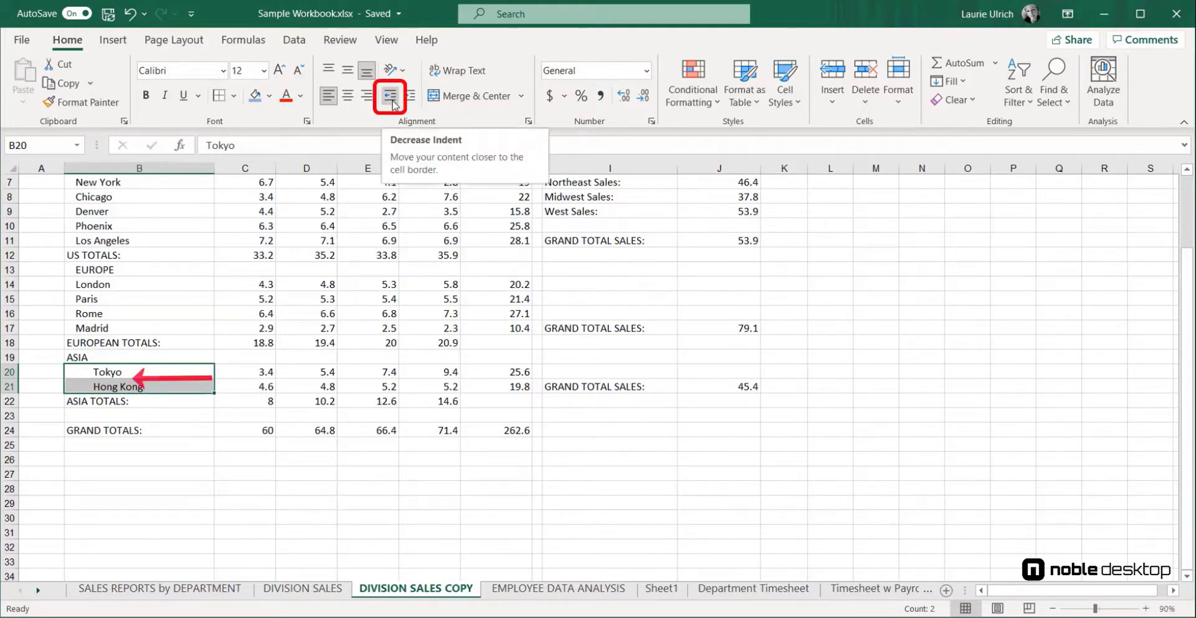
left_click(392, 101)
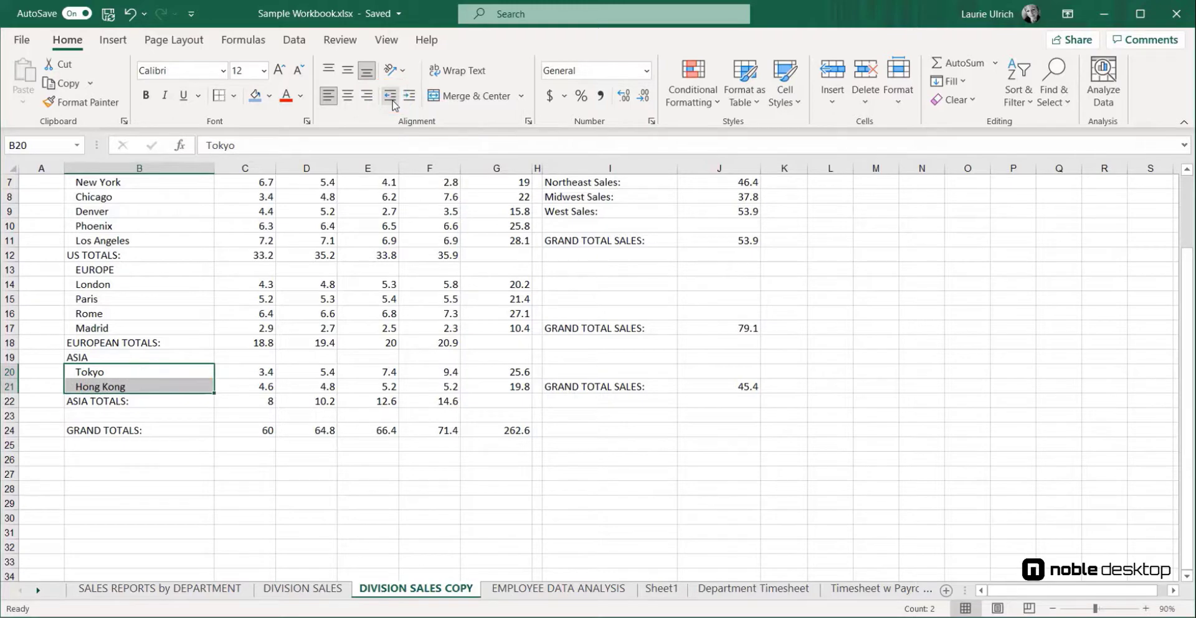
Make all labels in column B, from US down to GRAND TOTALS, bold
scroll(166, 259, "up", 2)
left_click_drag(165, 259, 199, 531)
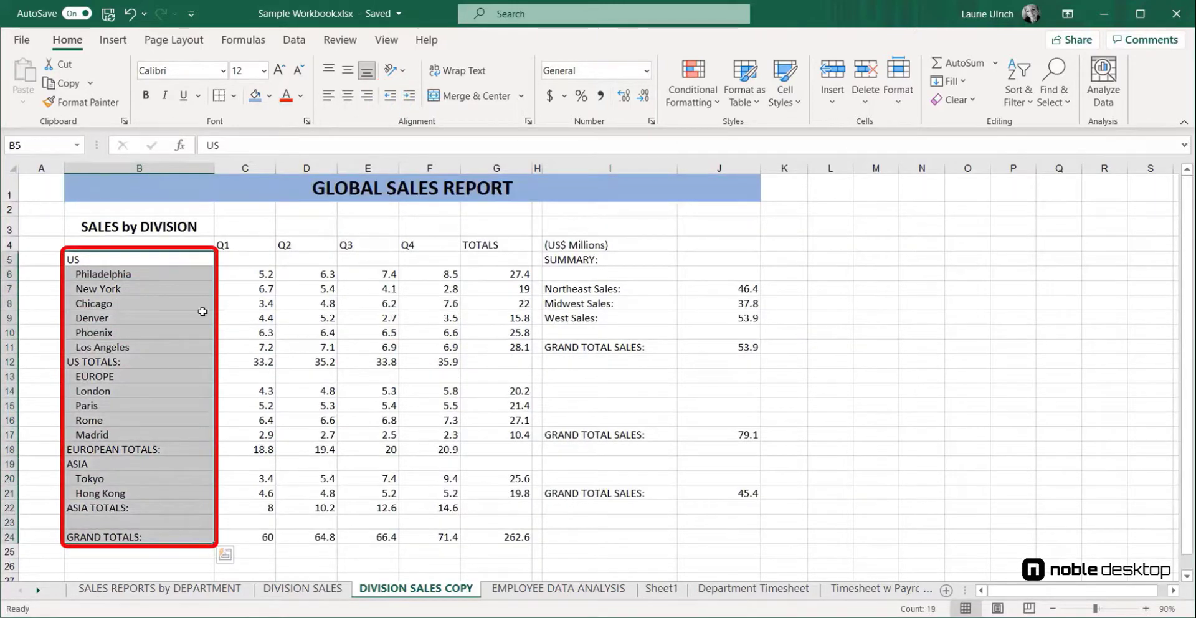
left_click(148, 96)
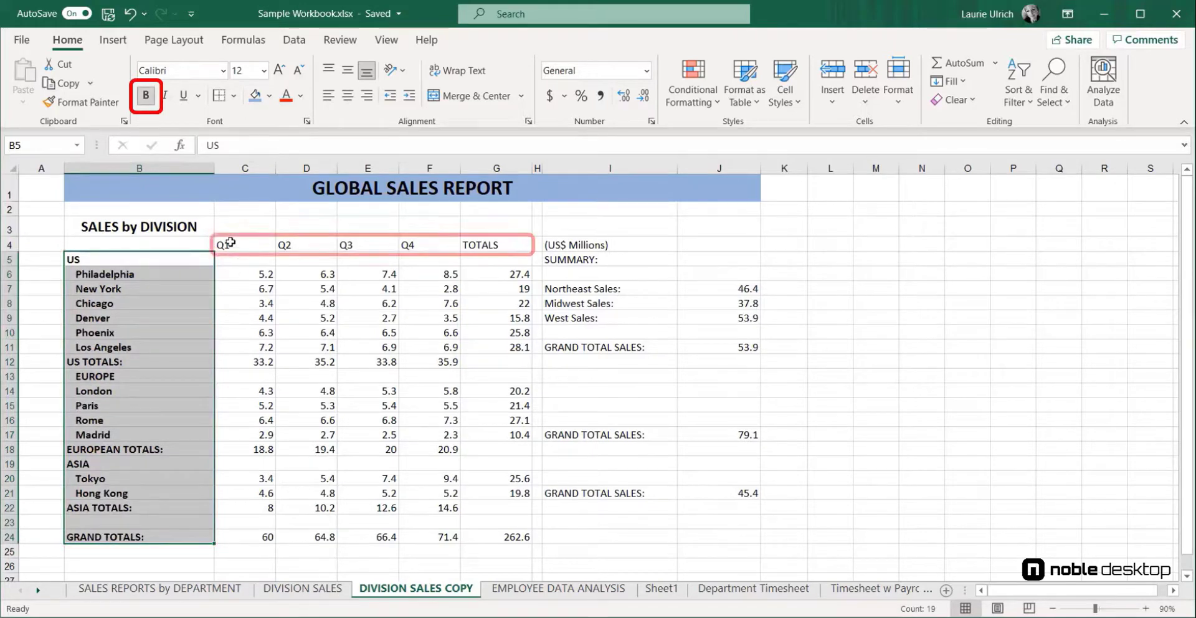
Make the Q1 to TOTALS headings and the summary labels in column I bold
left_click_drag(234, 245, 478, 243)
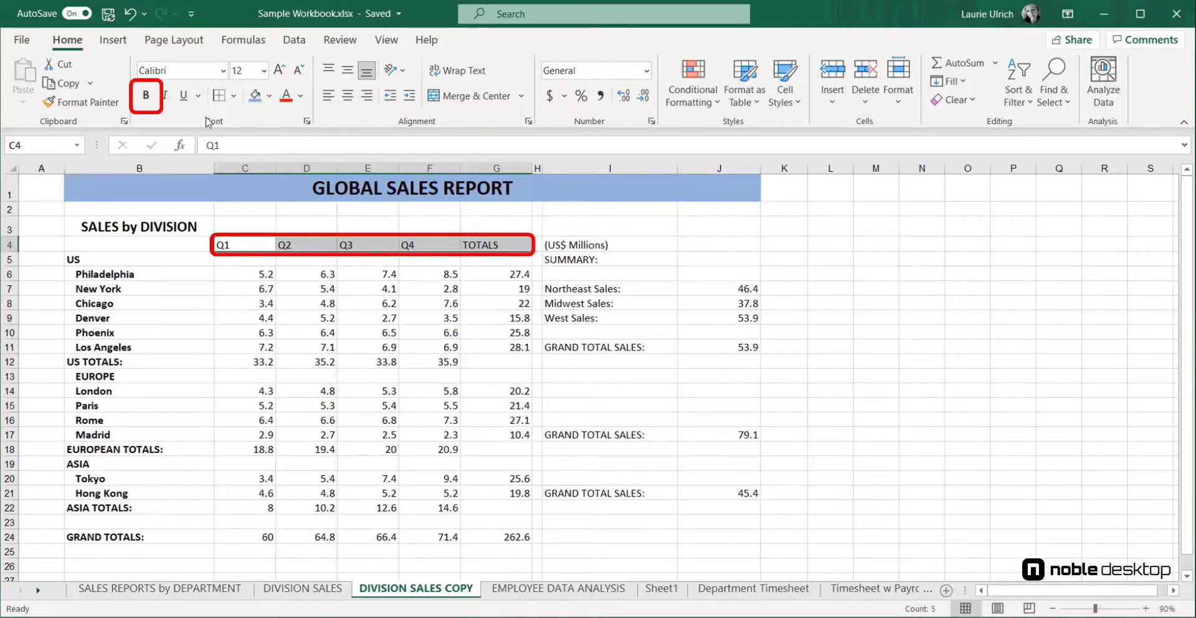
left_click(144, 96)
left_click(580, 245)
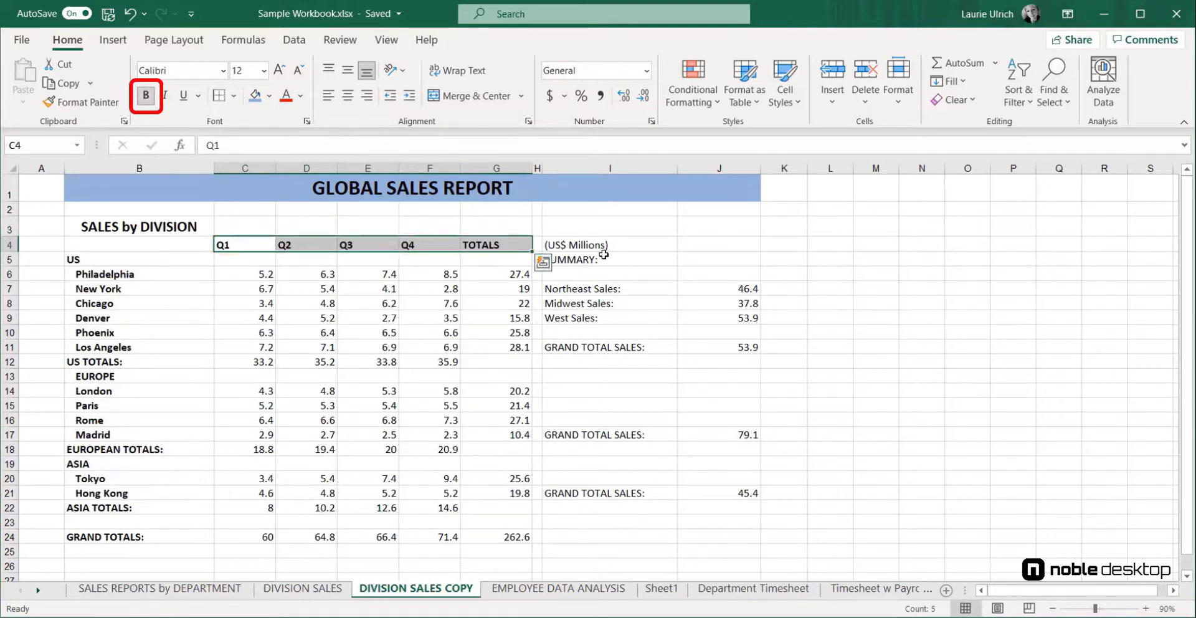
left_click_drag(614, 291, 628, 538)
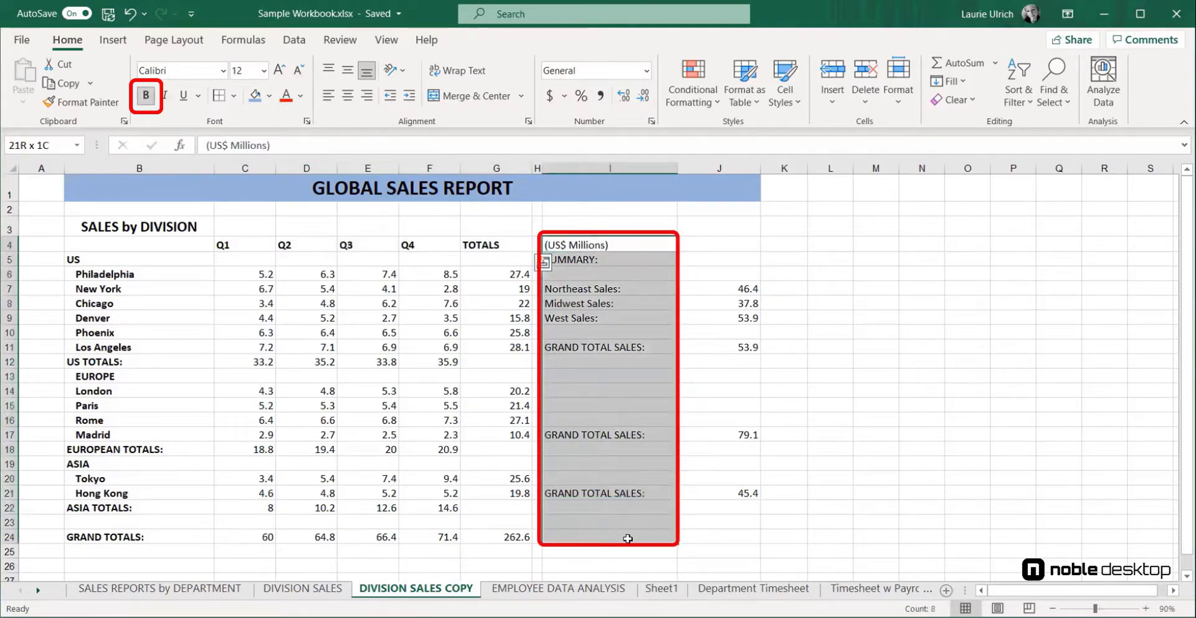
left_click(148, 96)
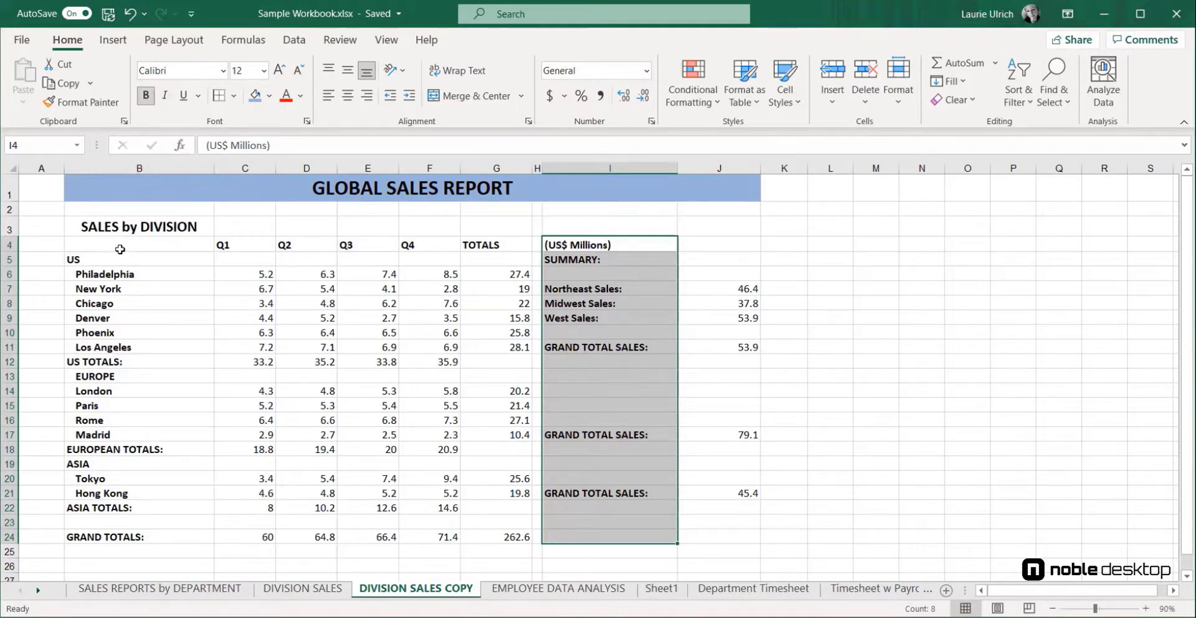
Fill the US, EUROPE, ASIA and blank row 23 bands, column H and matching summary rows with a blue theme colour
left_click_drag(101, 259, 513, 269)
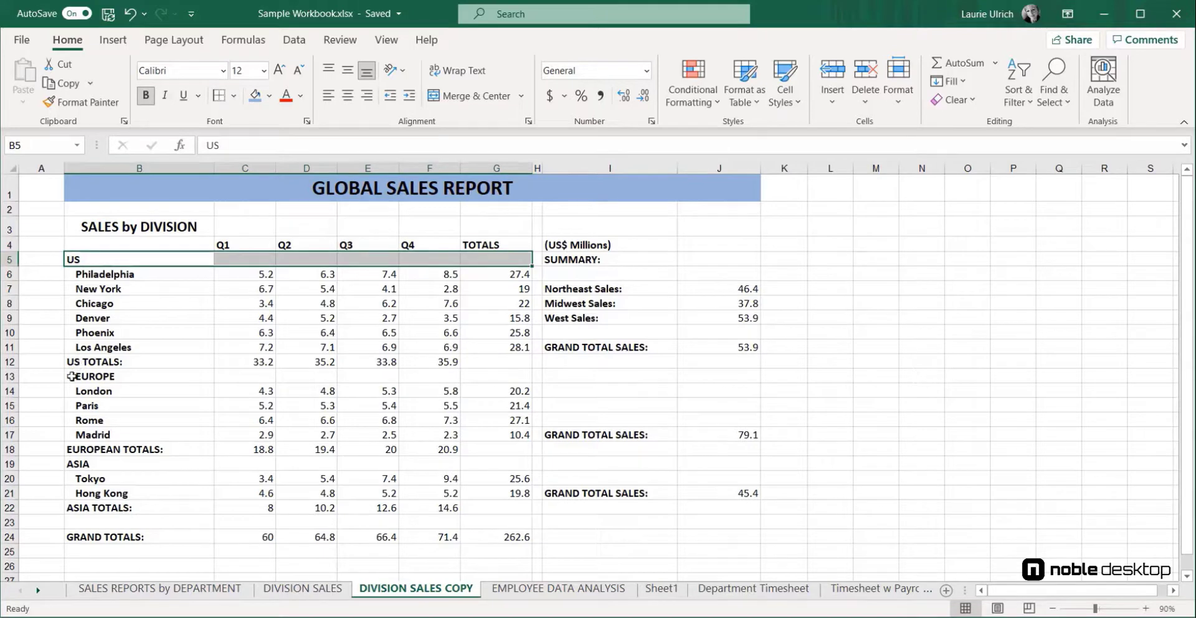
left_click_drag(74, 376, 511, 374)
left_click_drag(73, 464, 492, 461)
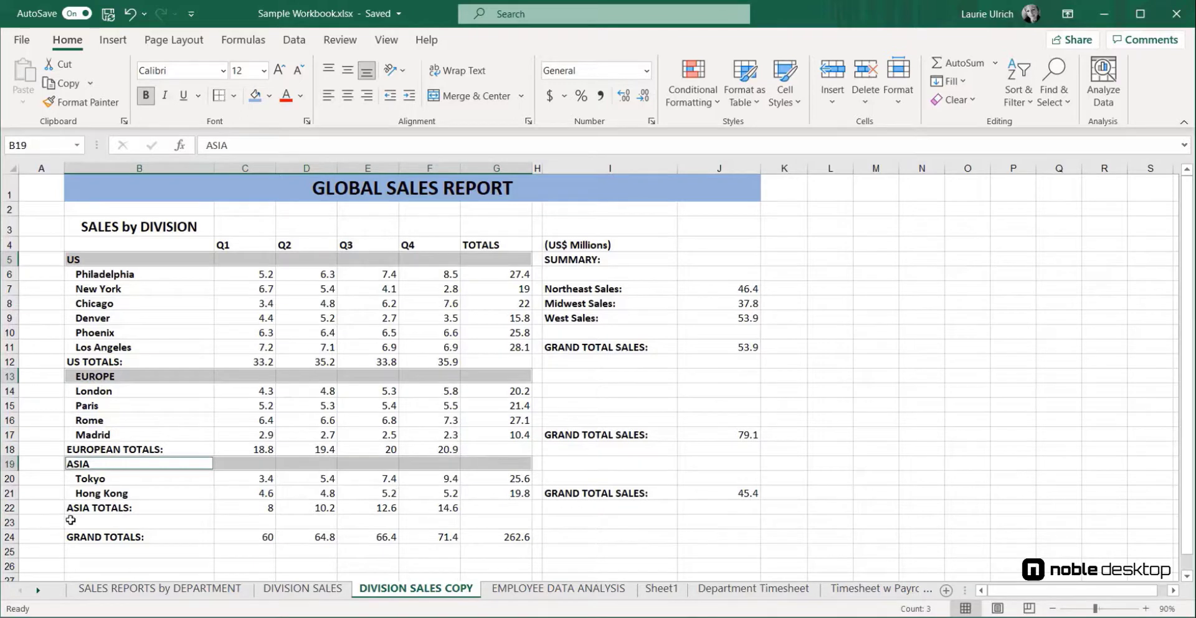
left_click_drag(72, 521, 504, 522)
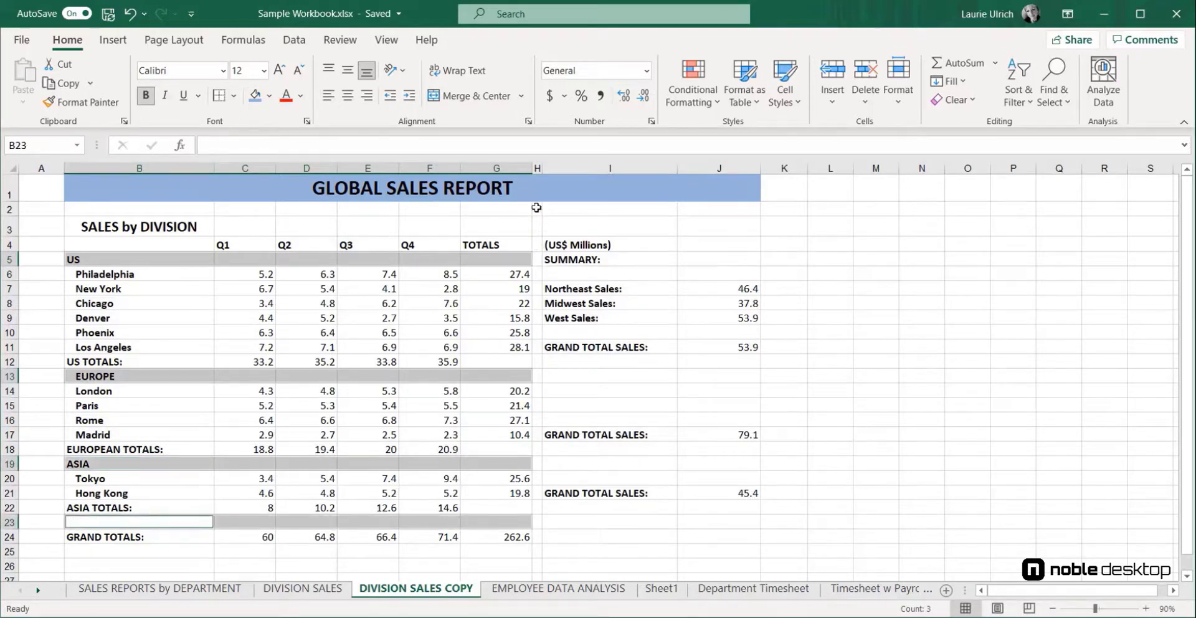
left_click_drag(537, 208, 542, 538)
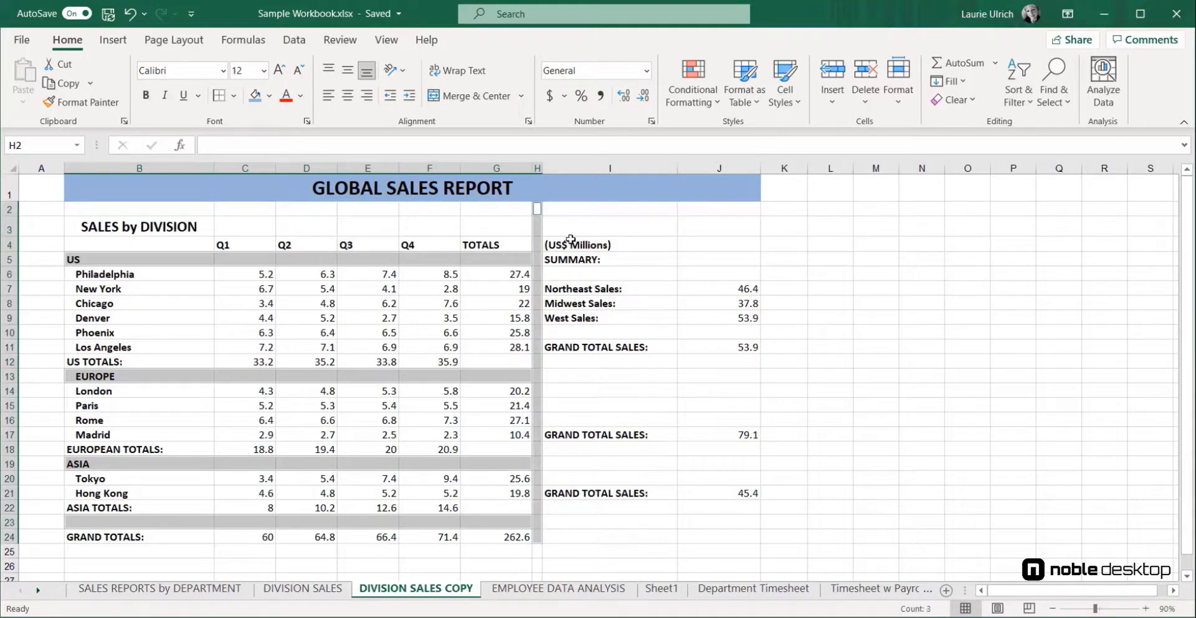
left_click_drag(551, 260, 675, 258)
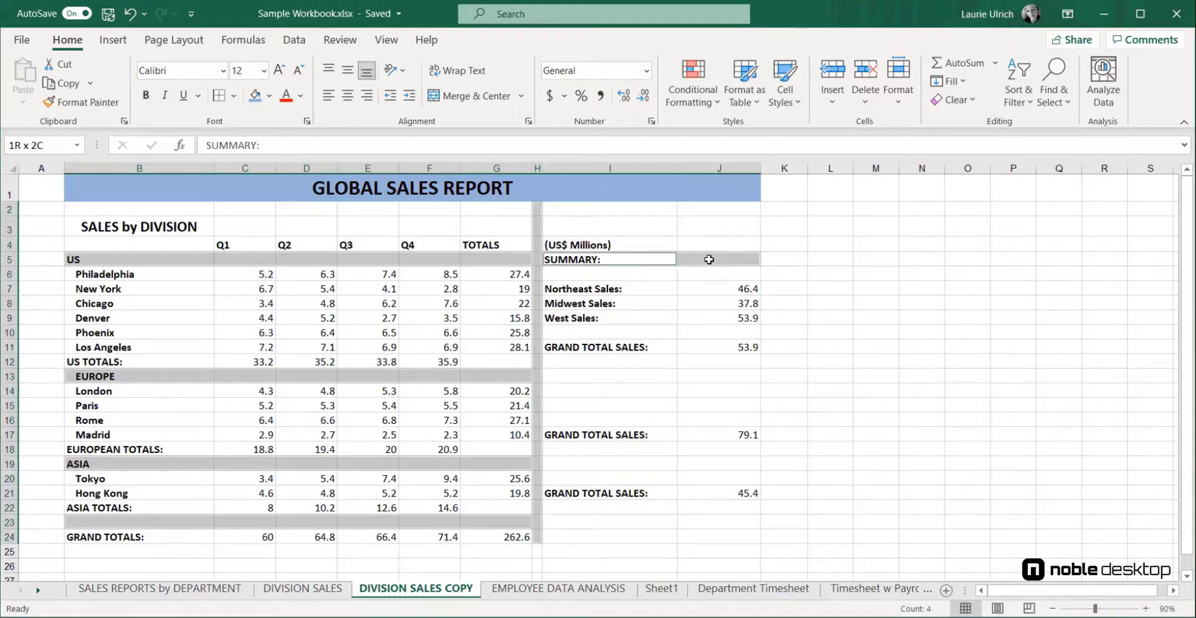
left_click_drag(545, 375, 721, 382)
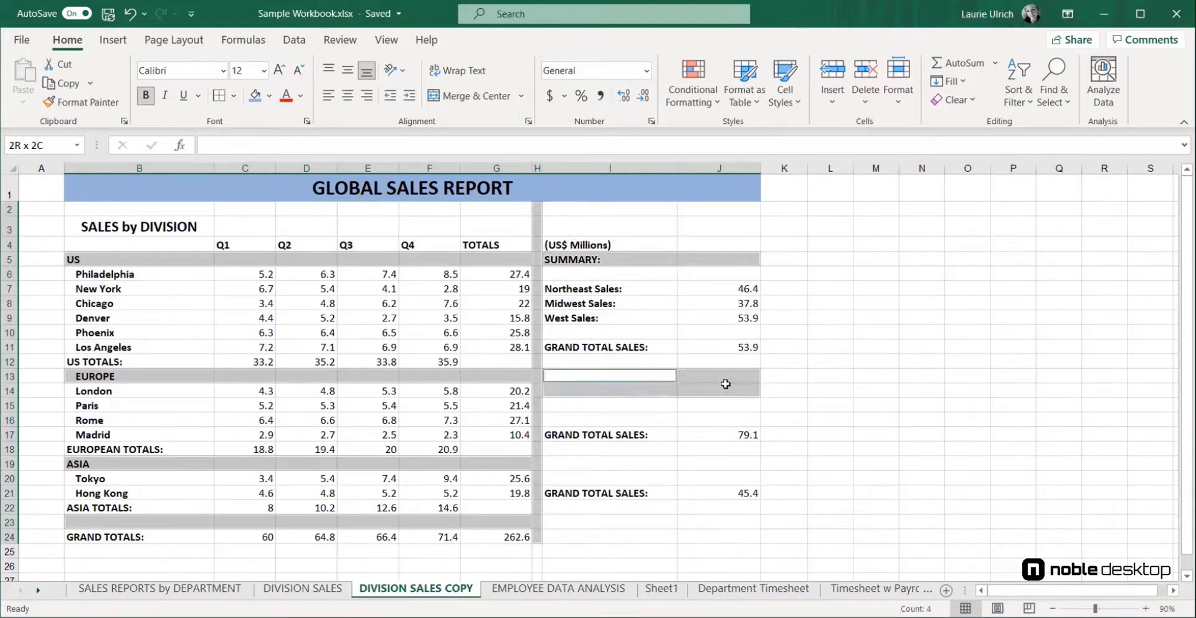
left_click(551, 463, "ctrl")
left_click_drag(551, 462, 740, 468)
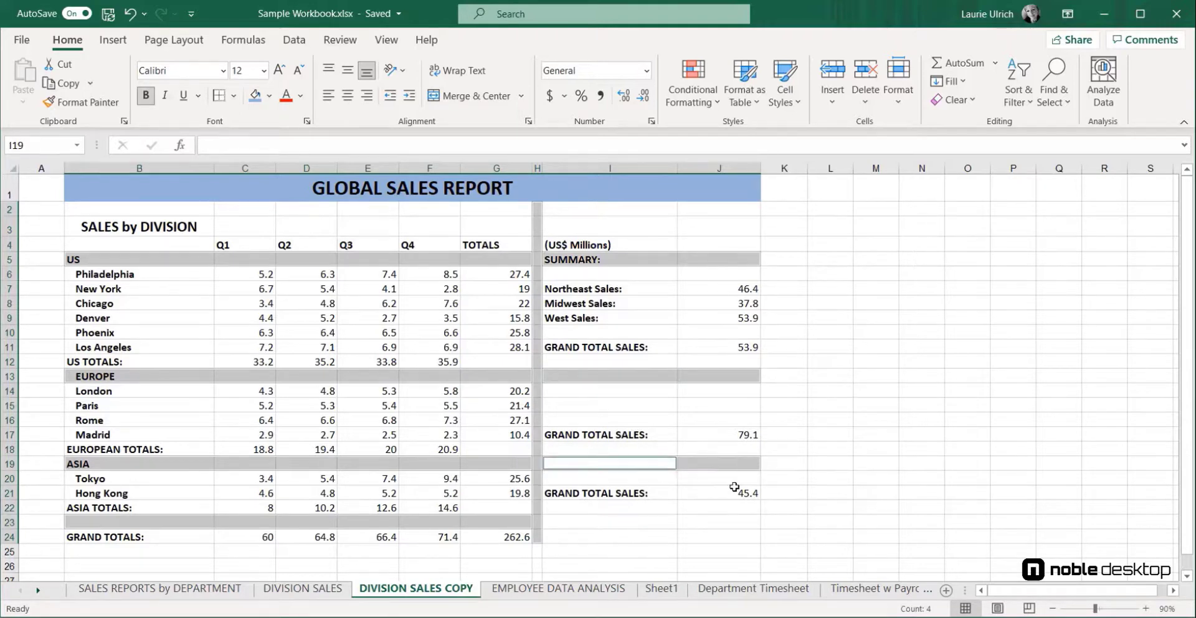
left_click_drag(552, 523, 725, 516)
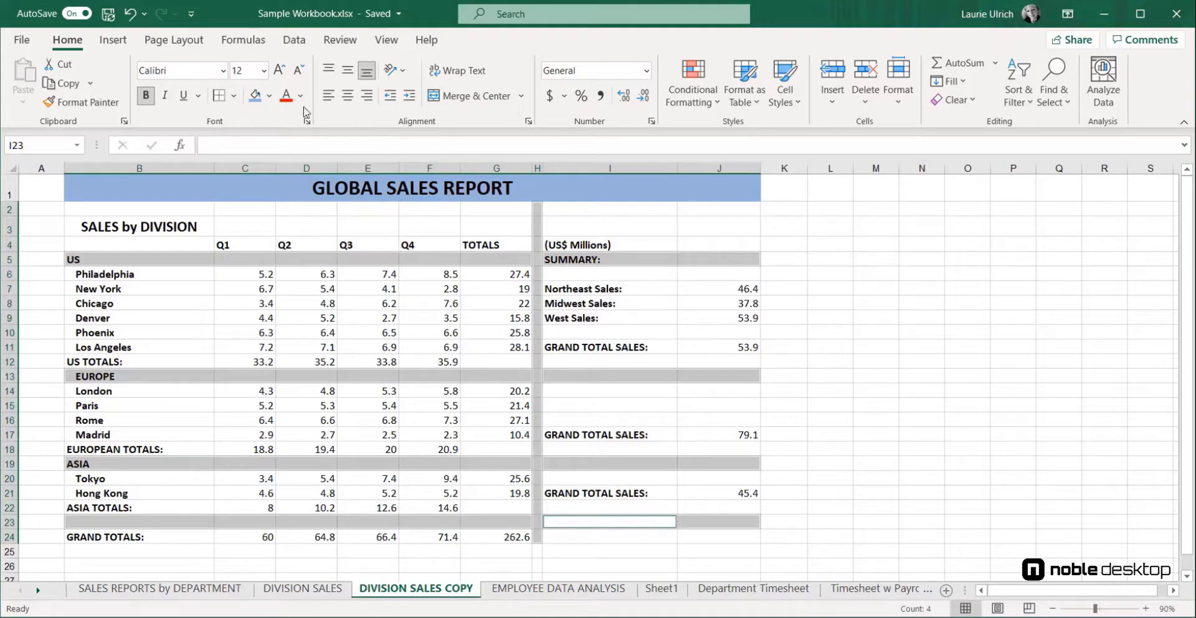
left_click(269, 96)
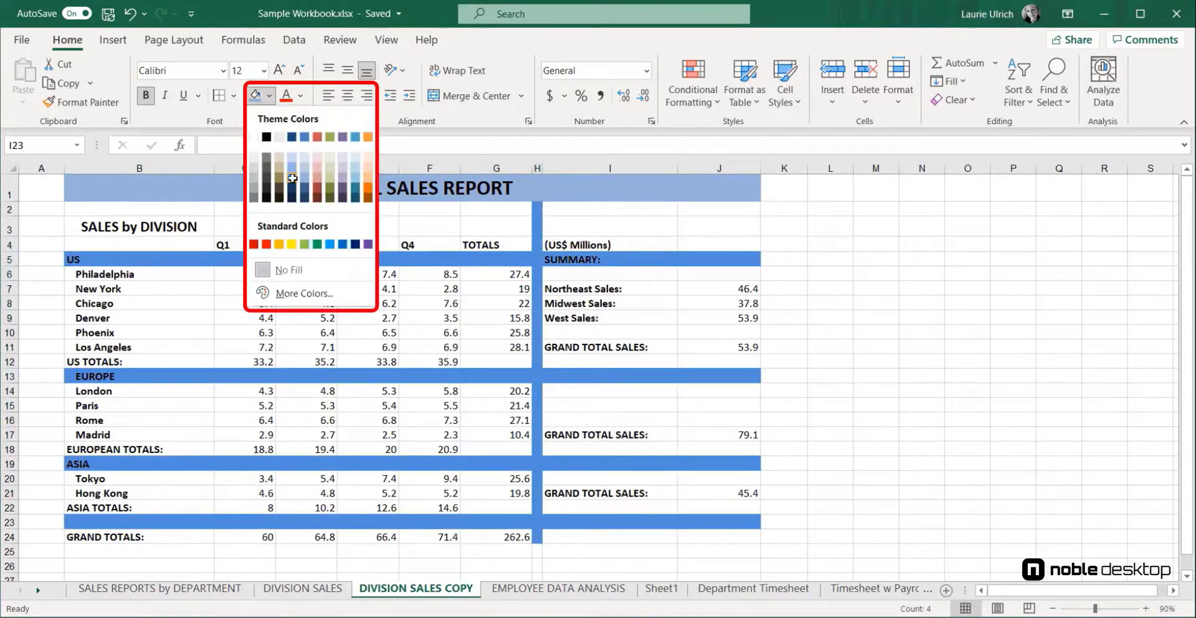
left_click(292, 179)
left_click(825, 344)
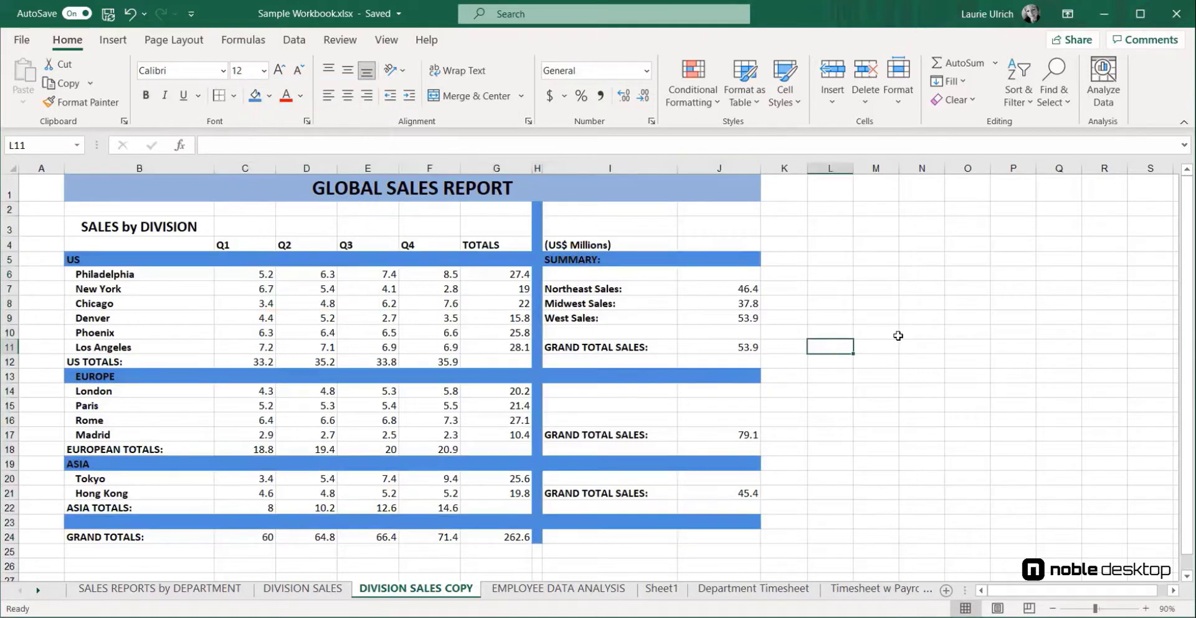
left_click(849, 317)
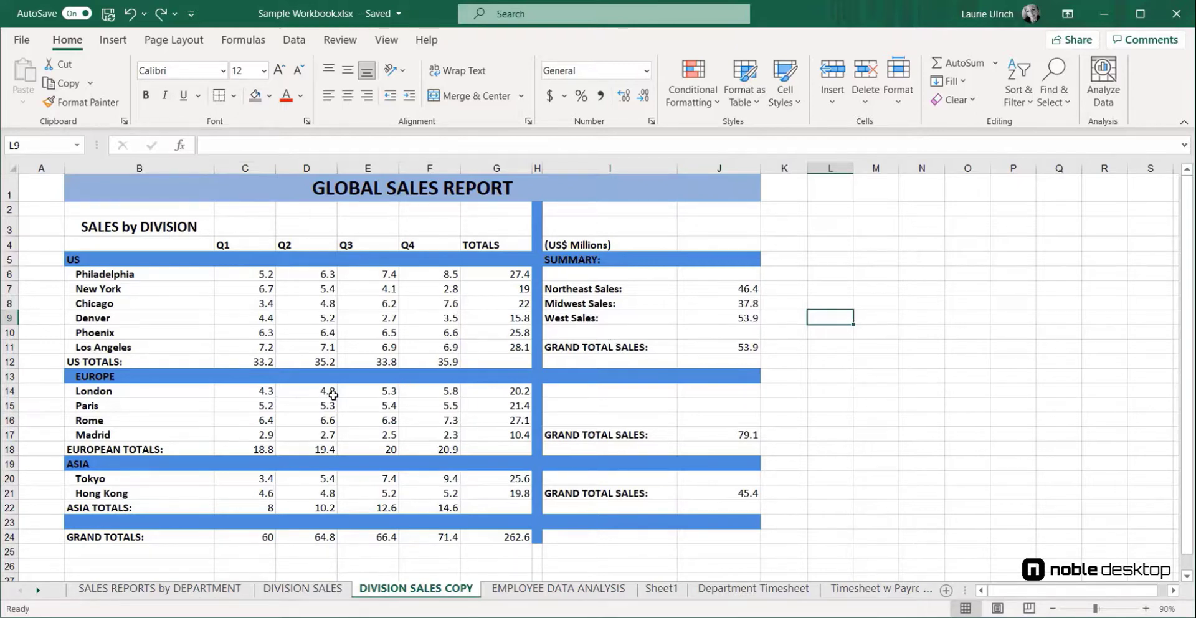
Make the US TOTALS figures bold and fill the US TOTALS row with light grey
mouse_move(258, 356)
left_mouse_down()
mouse_move(439, 354)
mouse_move(441, 364)
left_mouse_up()
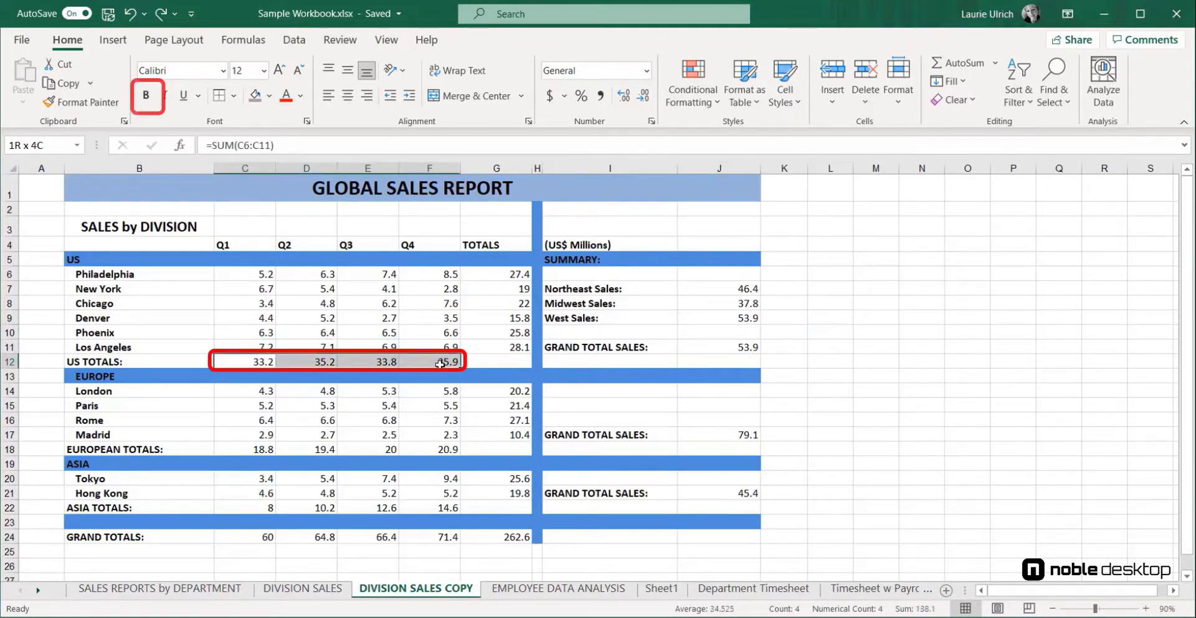
left_click(148, 97)
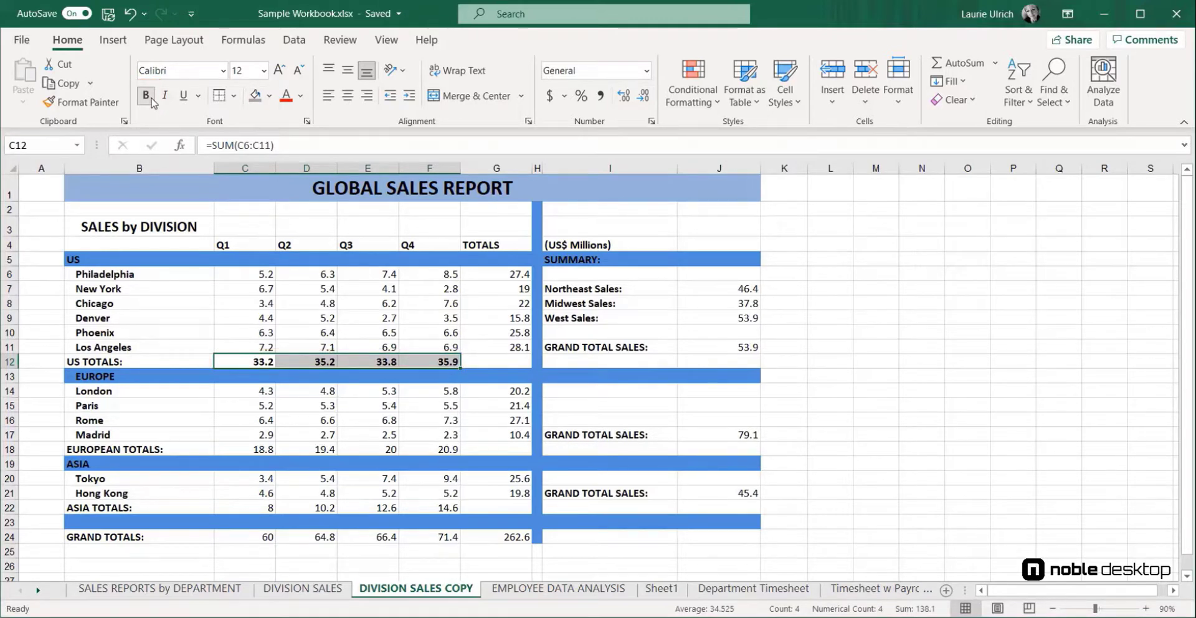
left_click(115, 362)
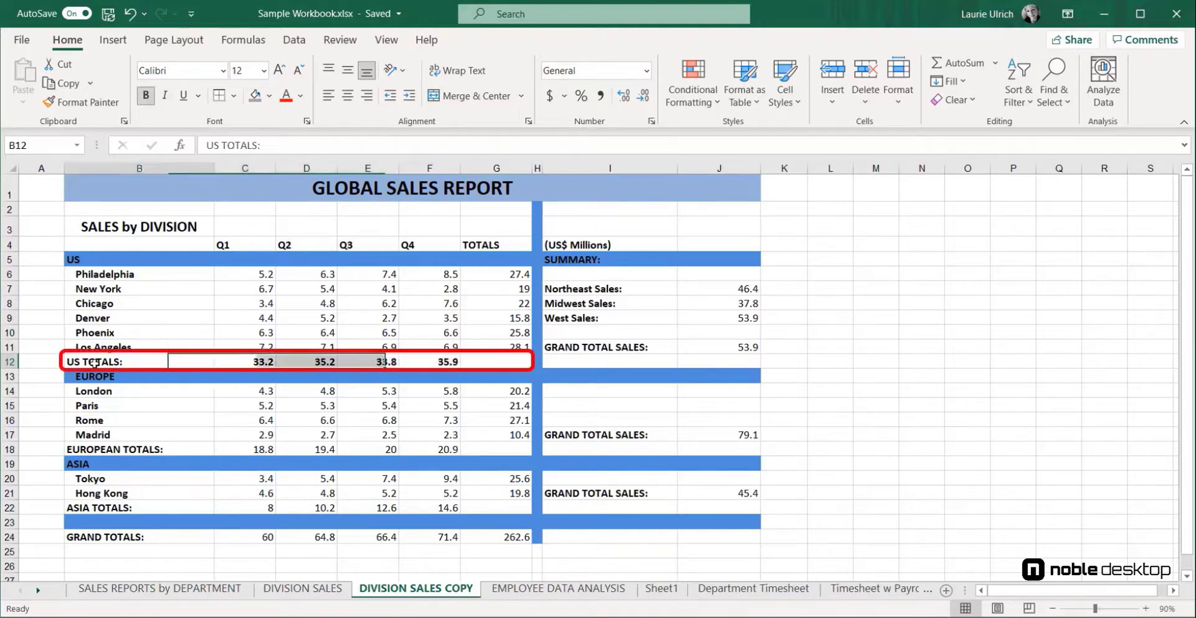
left_click_drag(243, 353, 498, 356)
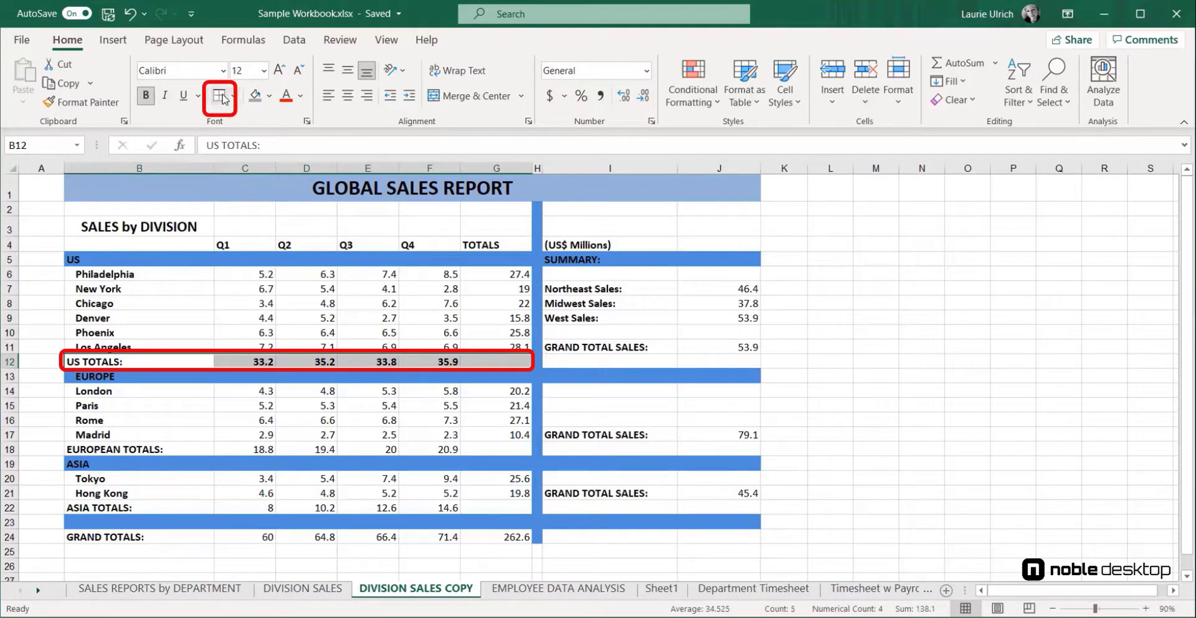
left_click(269, 96)
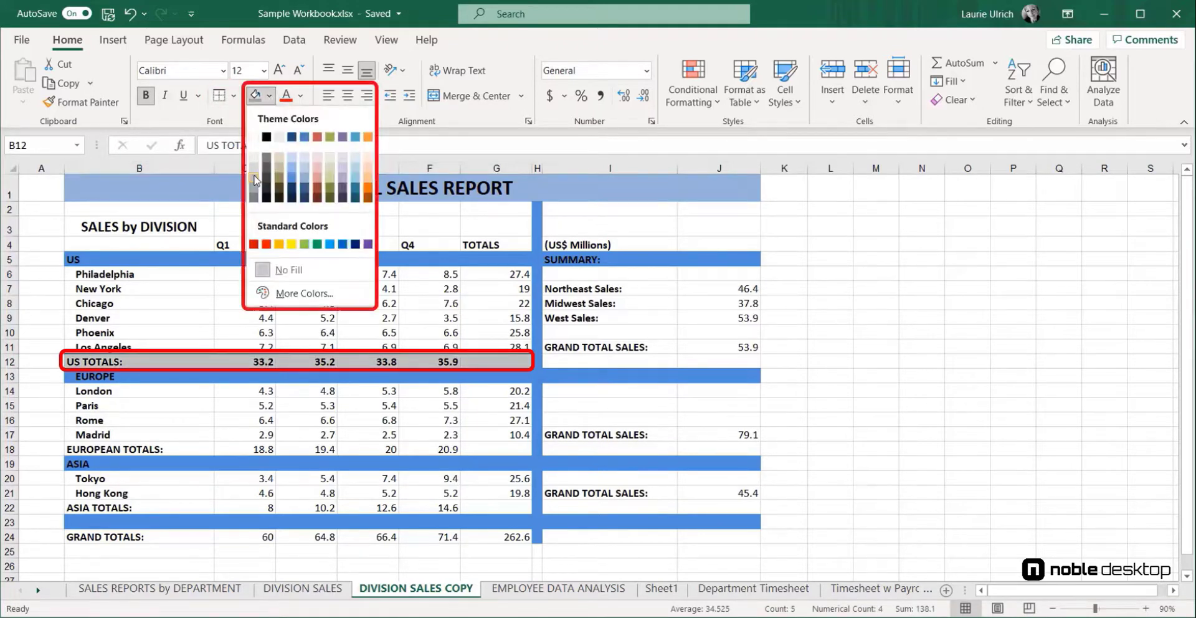
left_click(255, 177)
left_click(879, 327)
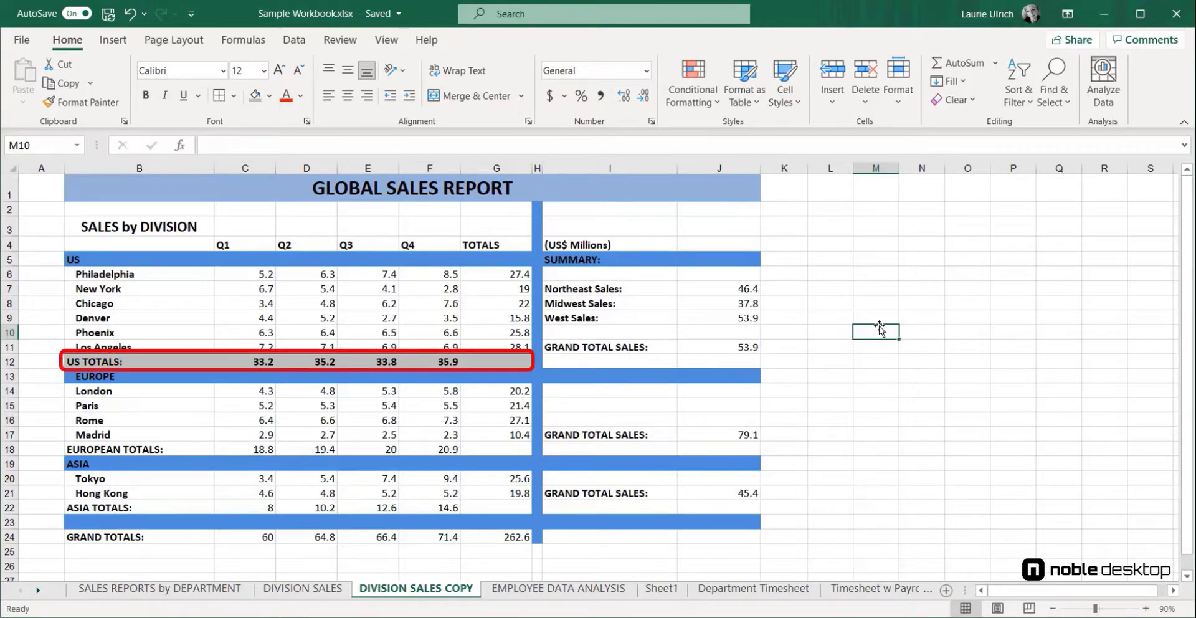
Copy the US TOTALS row formatting onto the EUROPEAN TOTALS row with Format Painter
left_click_drag(116, 362, 484, 361)
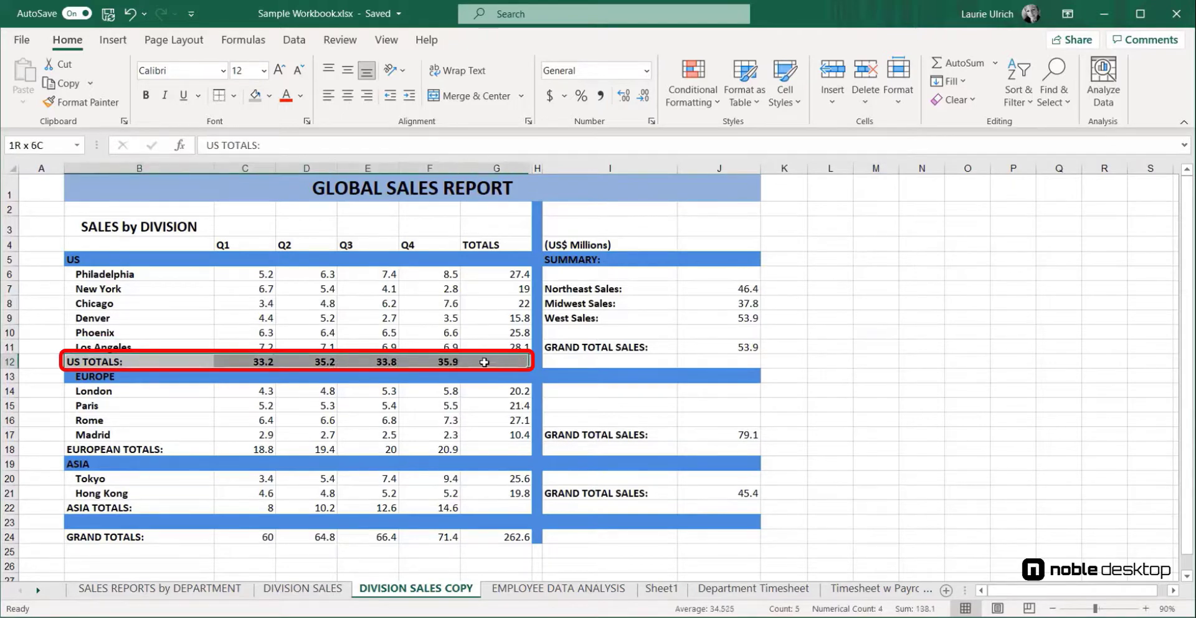
left_click(95, 103)
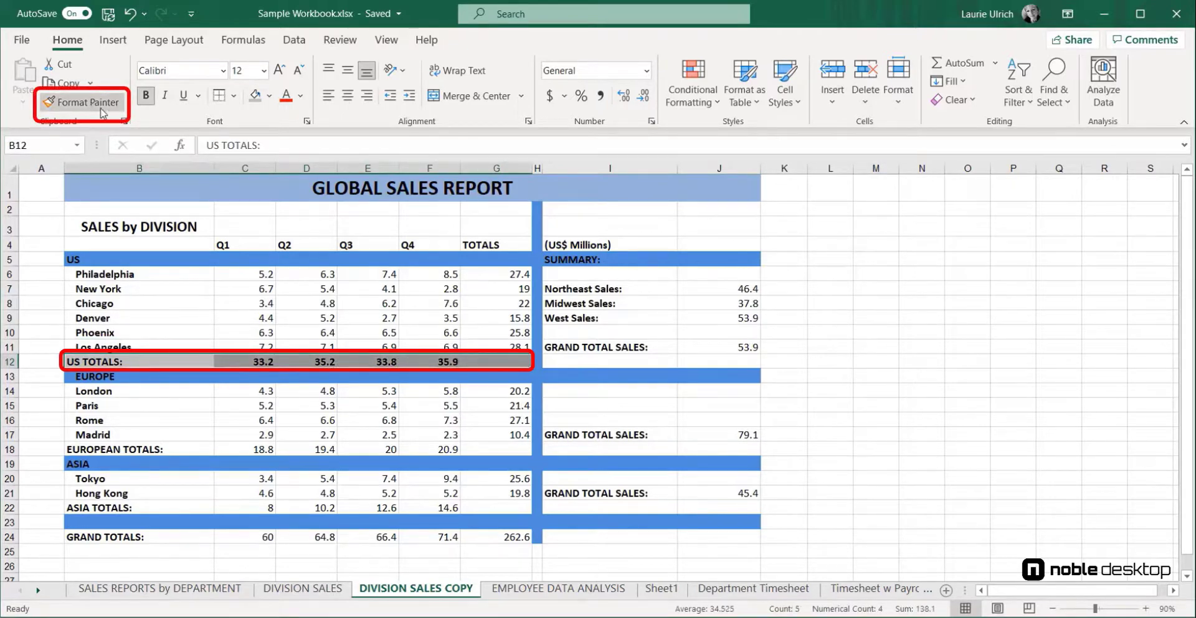
left_click(101, 109)
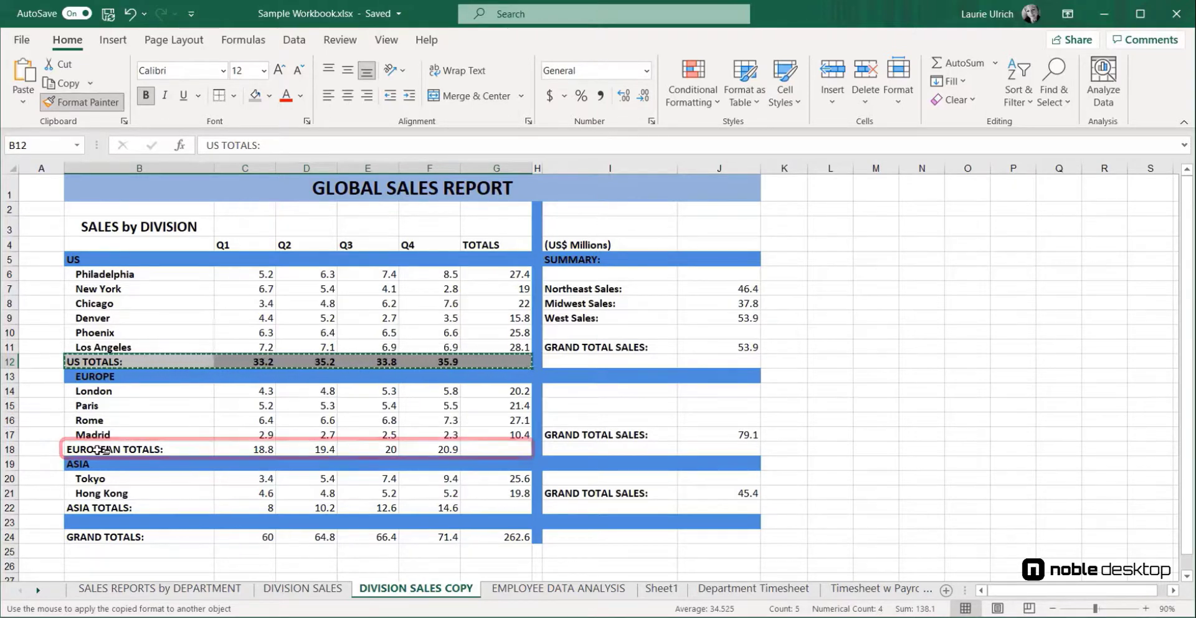
left_click_drag(99, 449, 500, 447)
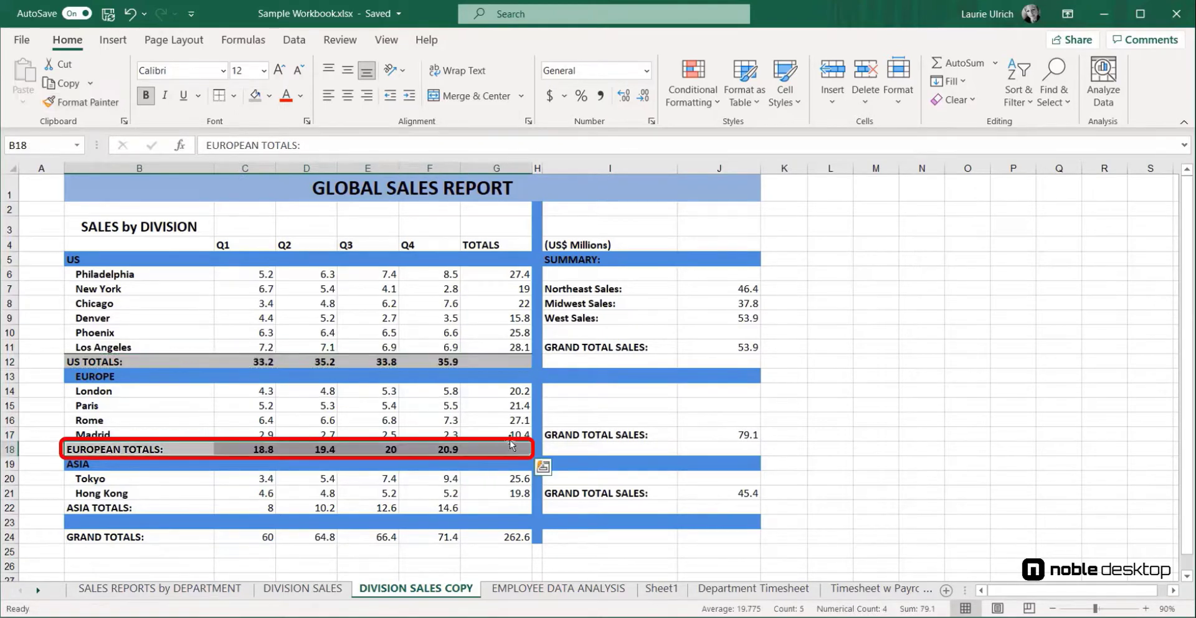
left_click(964, 360)
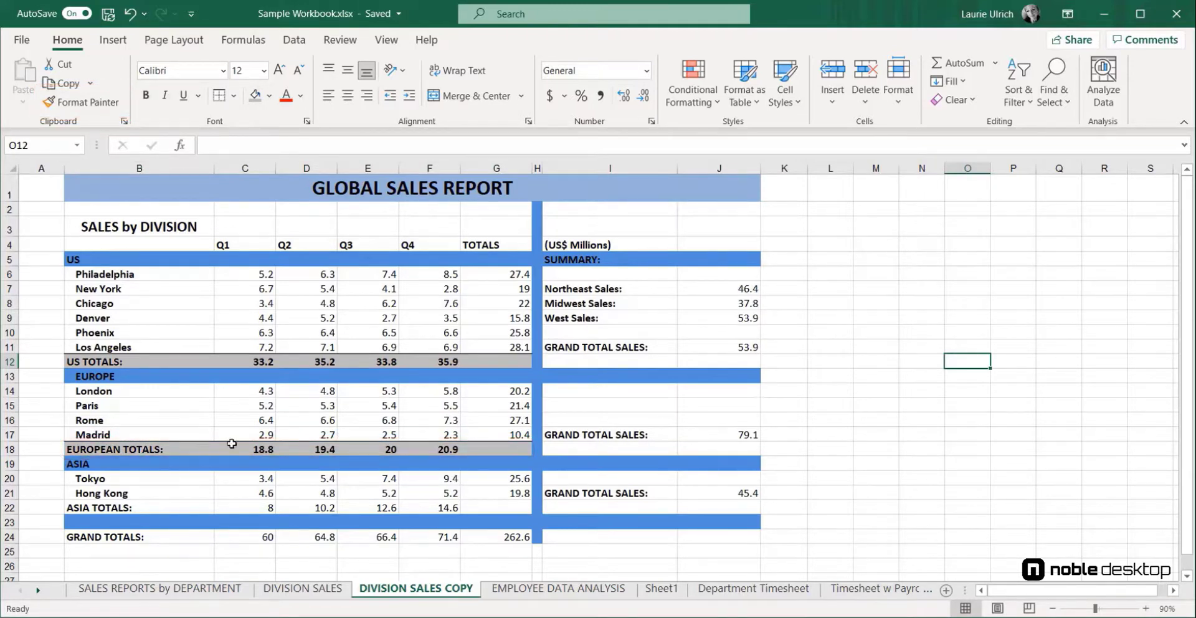
Copy the EUROPEAN TOTALS row formatting onto the ASIA TOTALS row with Format Painter
left_click_drag(174, 452, 497, 454)
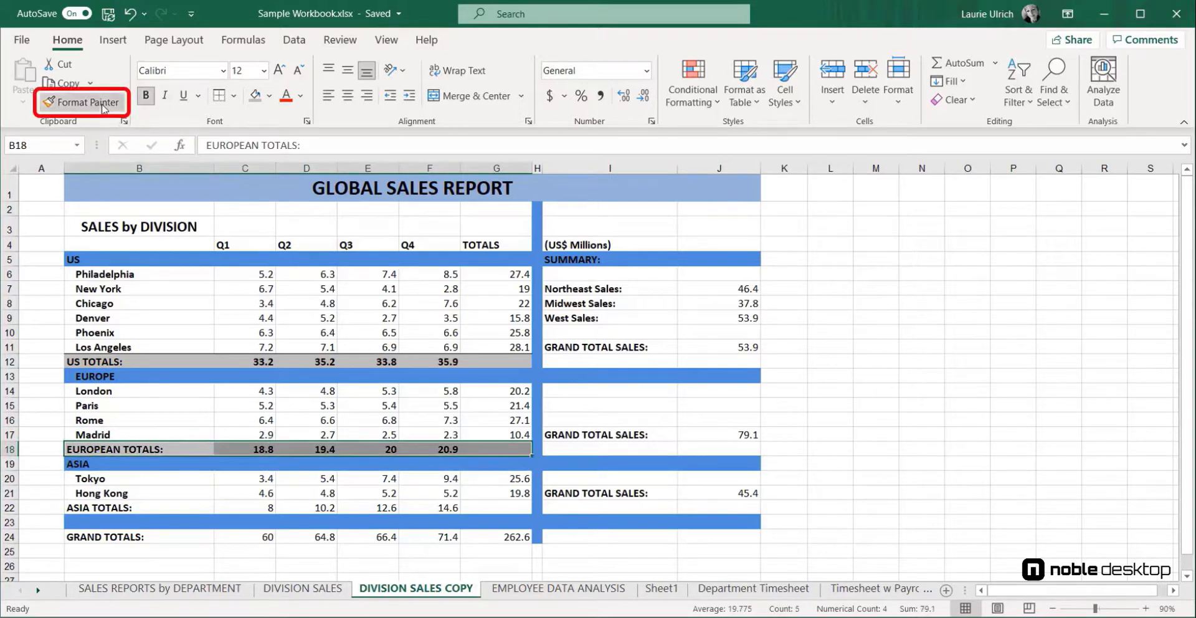
left_click(81, 102)
left_click_drag(99, 506, 488, 510)
left_click(876, 331)
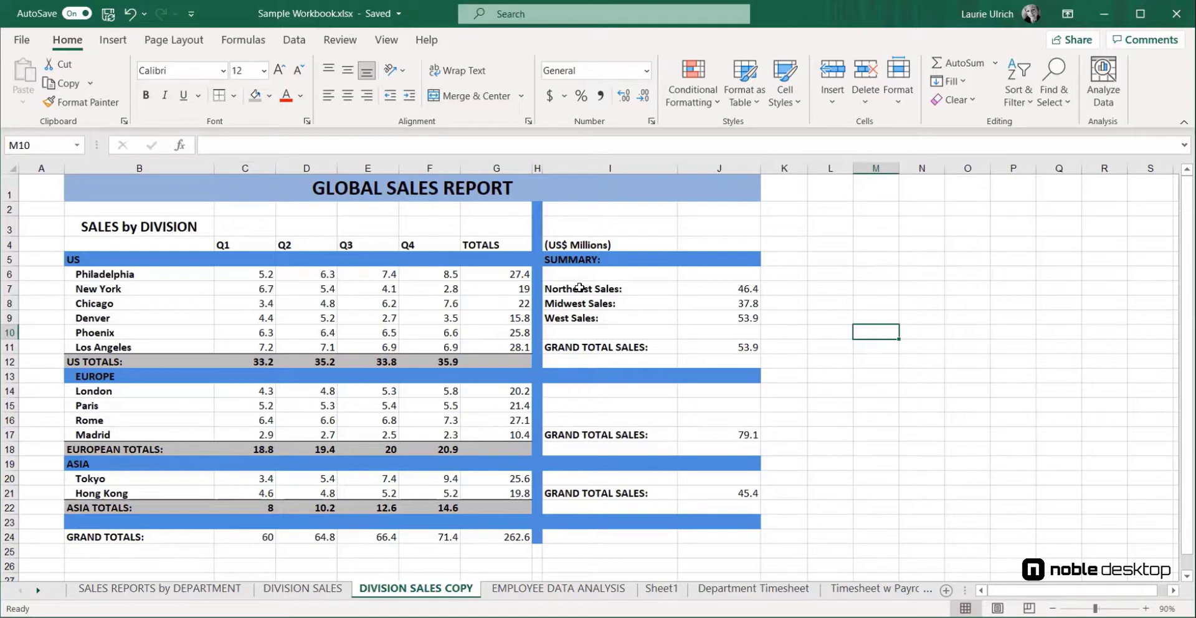
Make the US city totals in column G bold with a light grey fill
left_click_drag(499, 274, 491, 363)
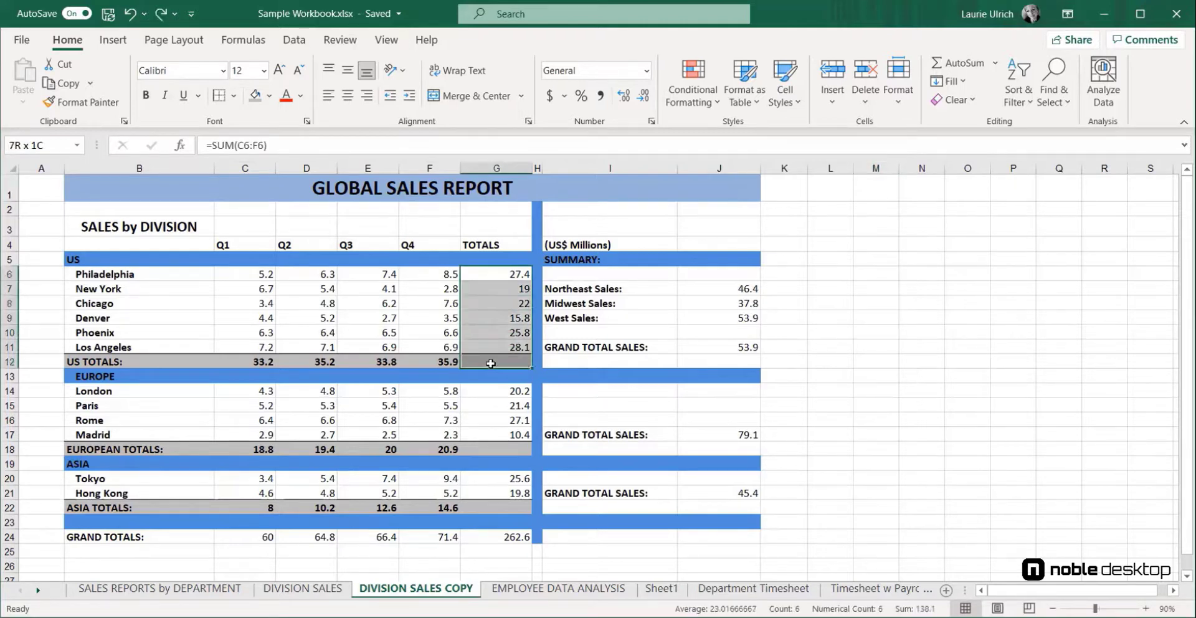
left_click(147, 96)
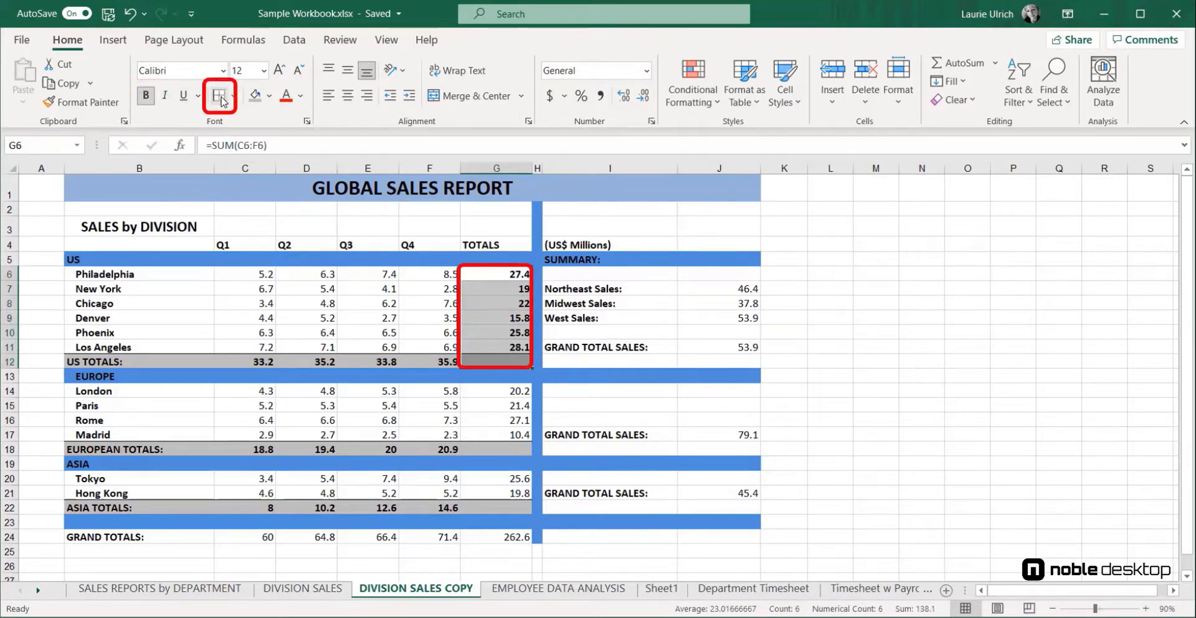
left_click(270, 99)
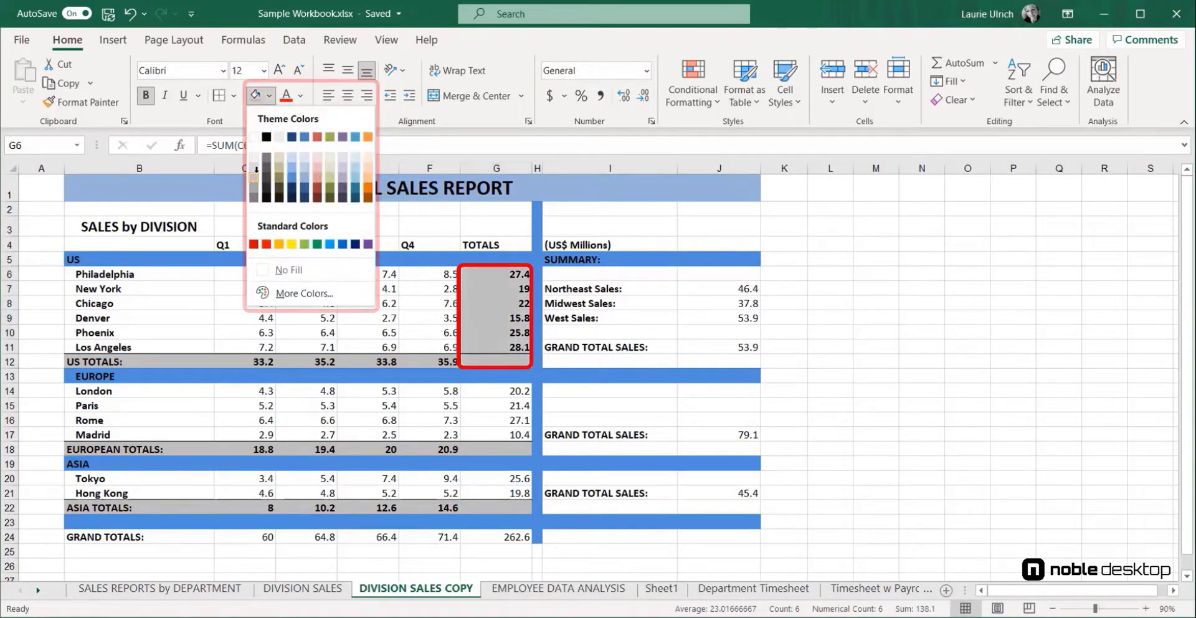
left_click(942, 287)
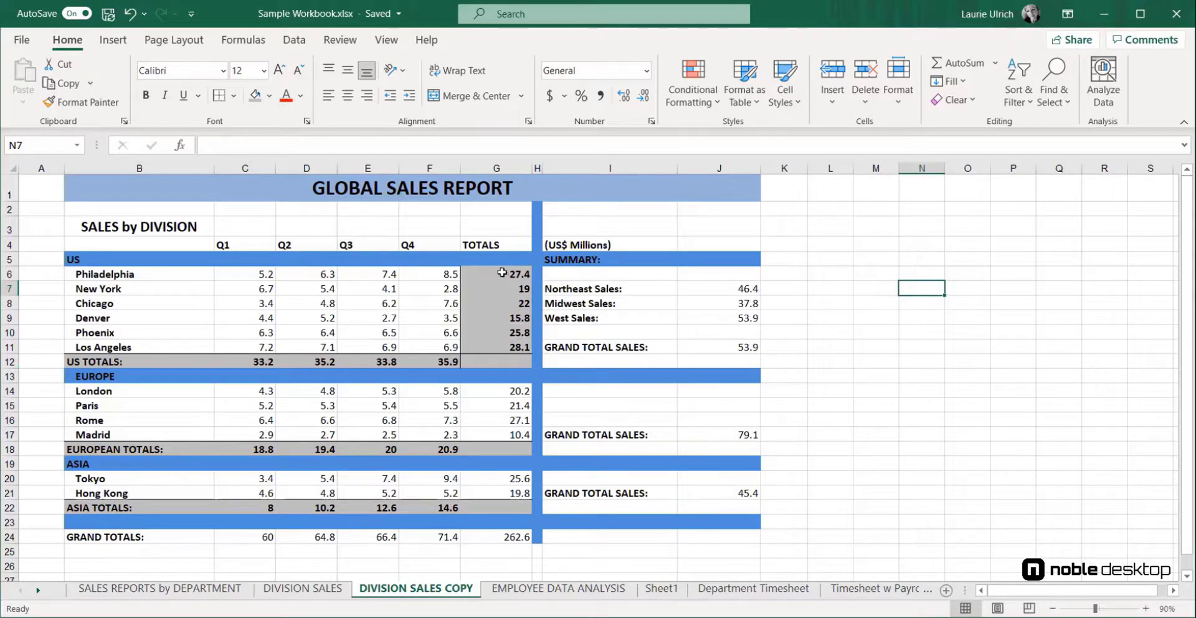
Paint the column G totals formatting down onto the Europe and Asia totals cells with Format Painter
left_click_drag(517, 274, 517, 362)
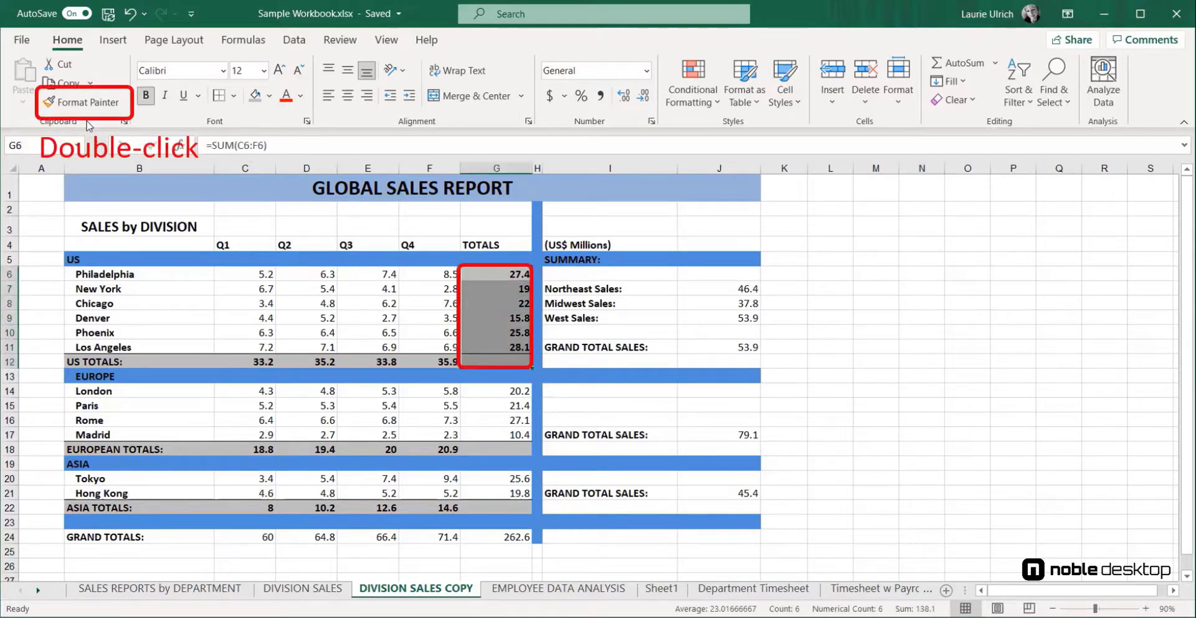
double_click(84, 102)
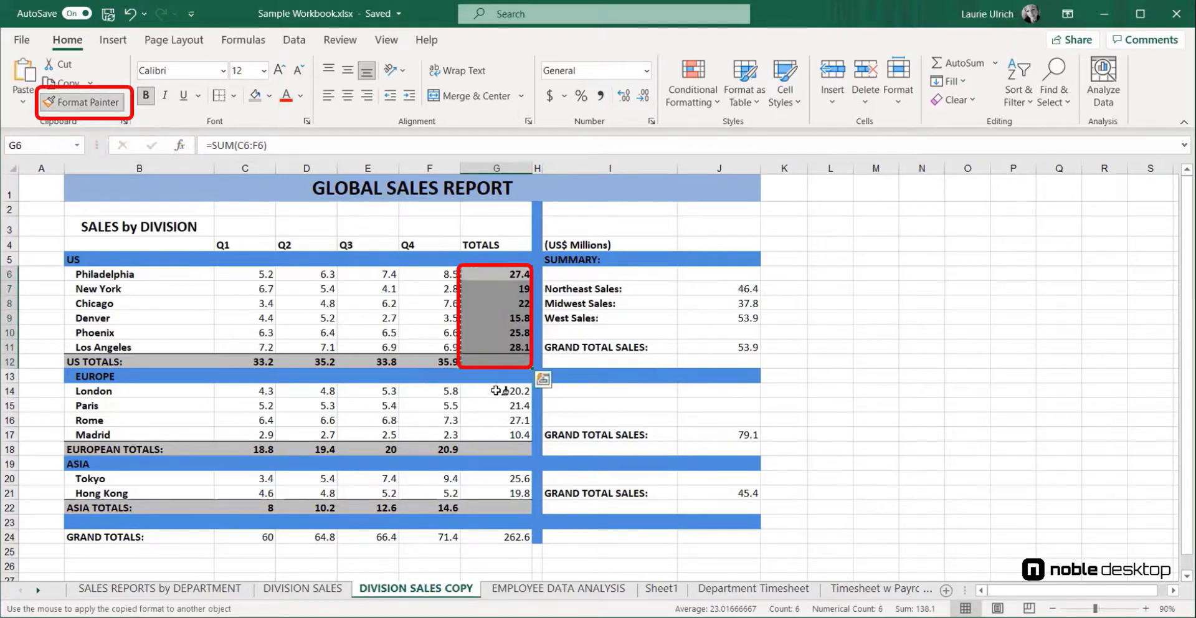
left_click_drag(497, 391, 492, 507)
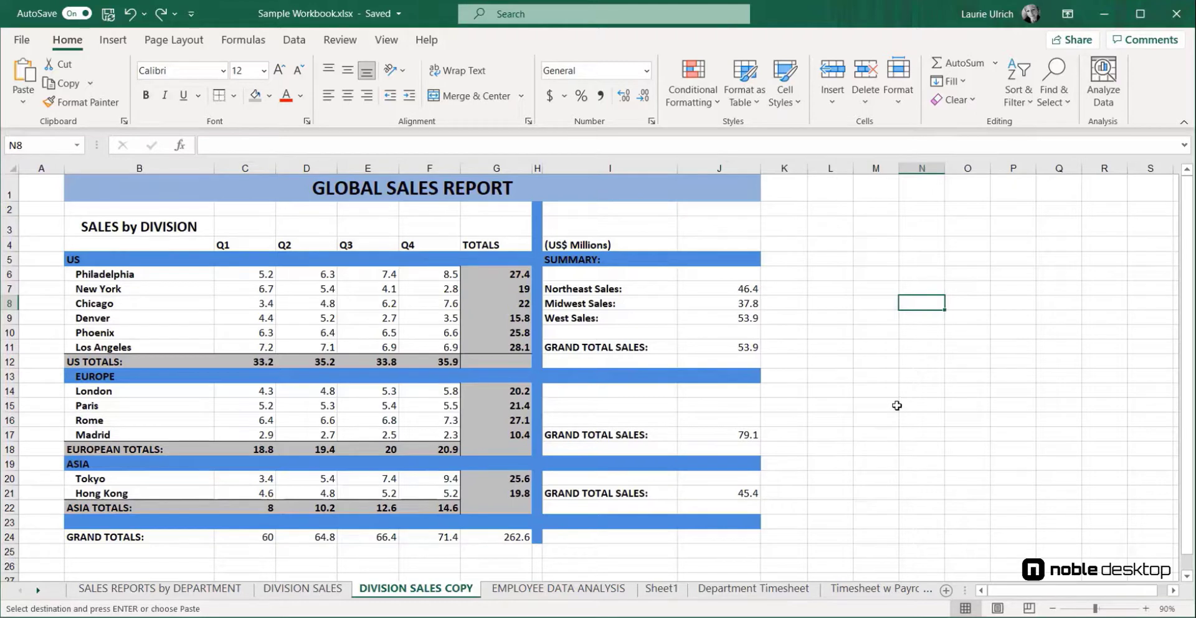
left_click(480, 449)
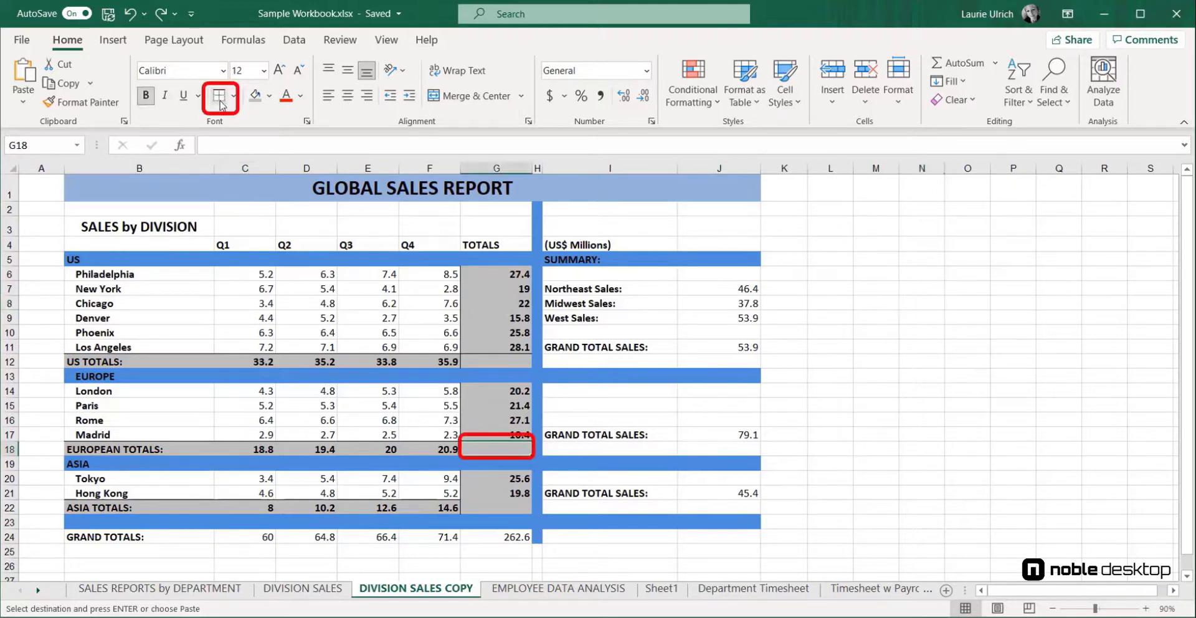
left_click(243, 160)
left_click(498, 508)
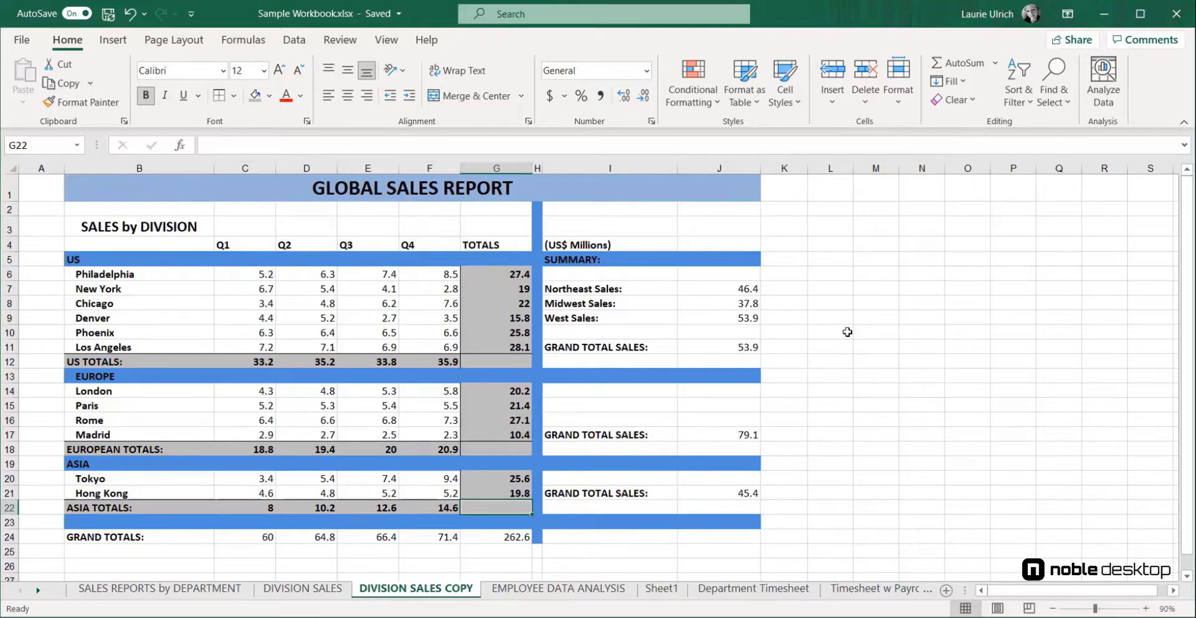
Give the GLOBAL SALES REPORT title bar a dark navy fill and white font colour
left_click(449, 194)
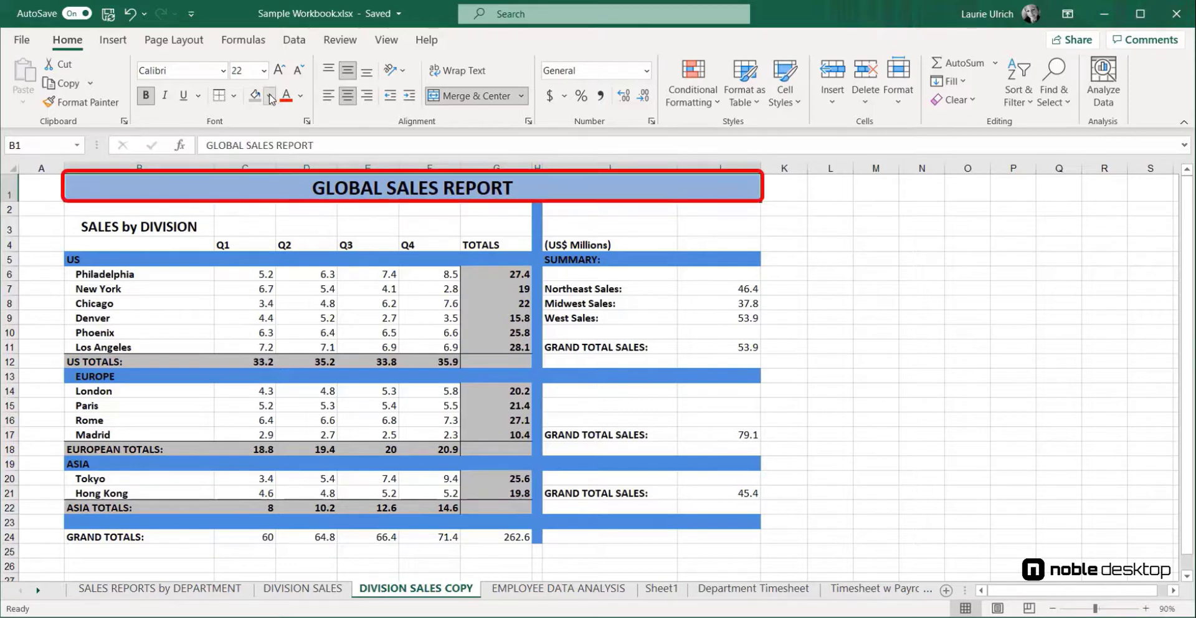
left_click(269, 95)
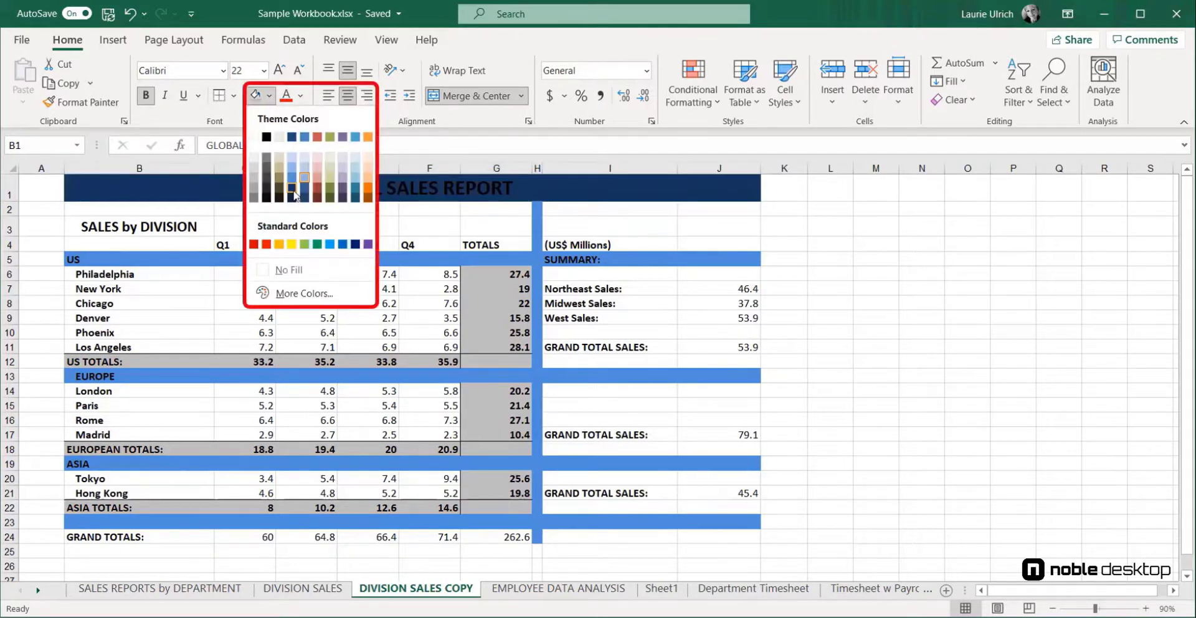
left_click(293, 189)
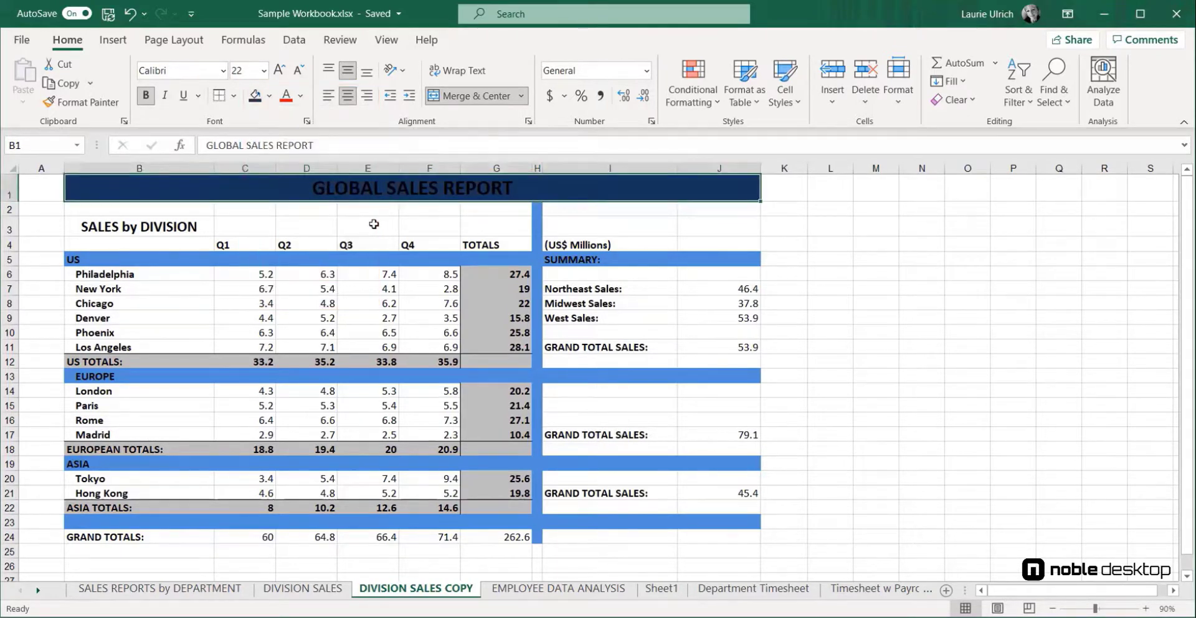
left_click(301, 104)
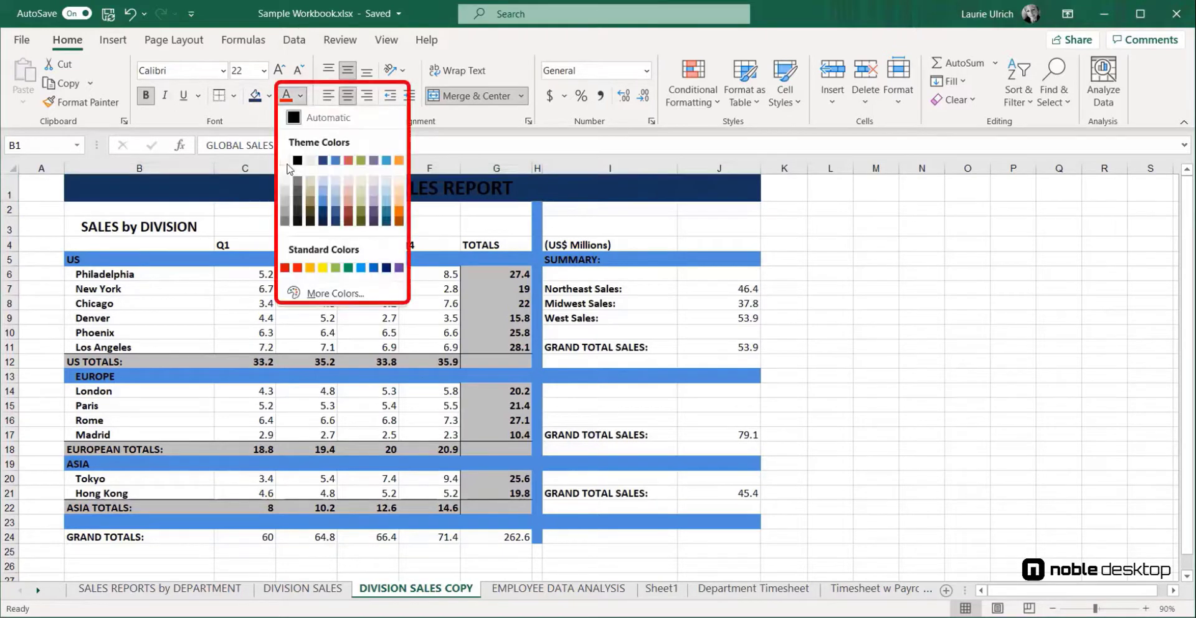
left_click(285, 161)
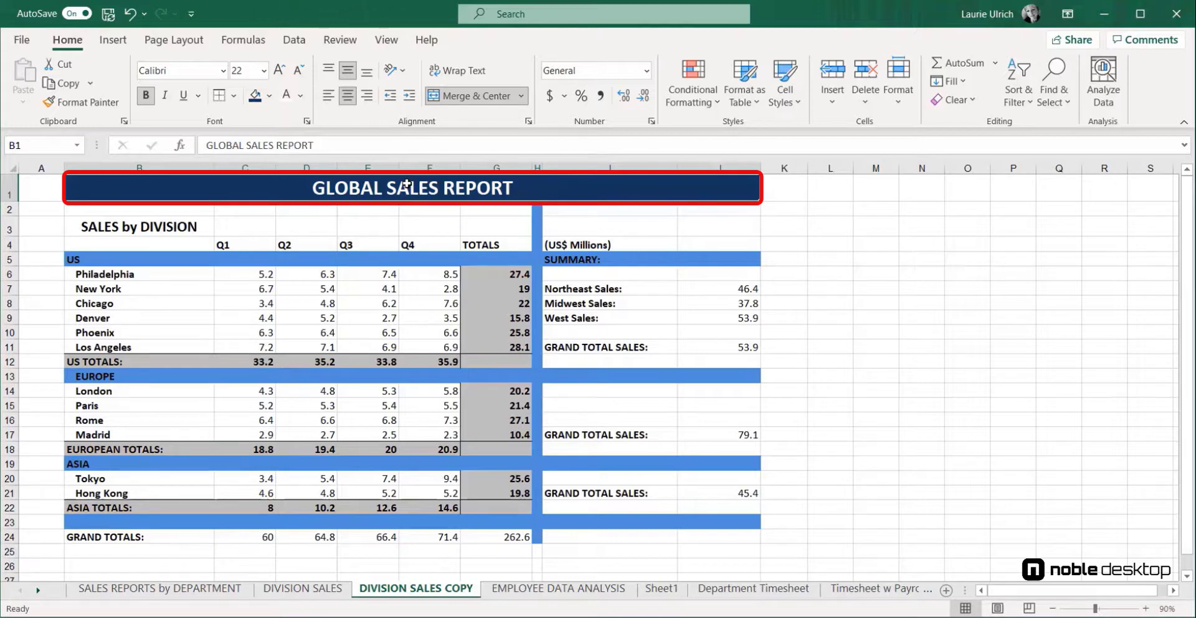
Set the title's font to Cambria
left_click(223, 72)
left_click(222, 71)
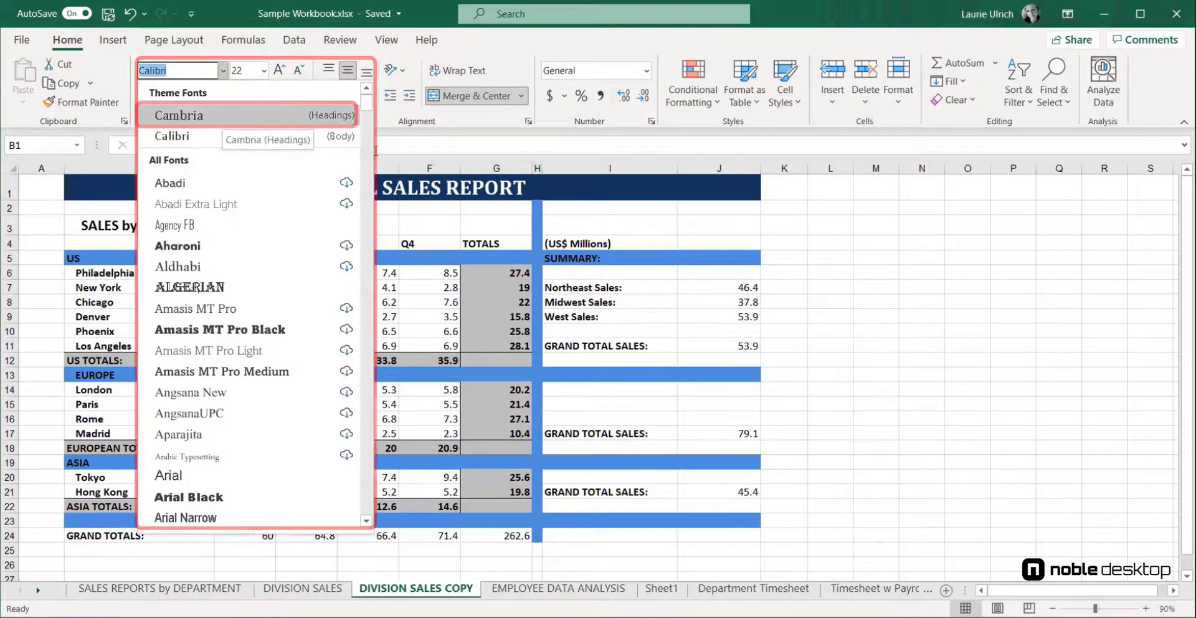
left_click(223, 117)
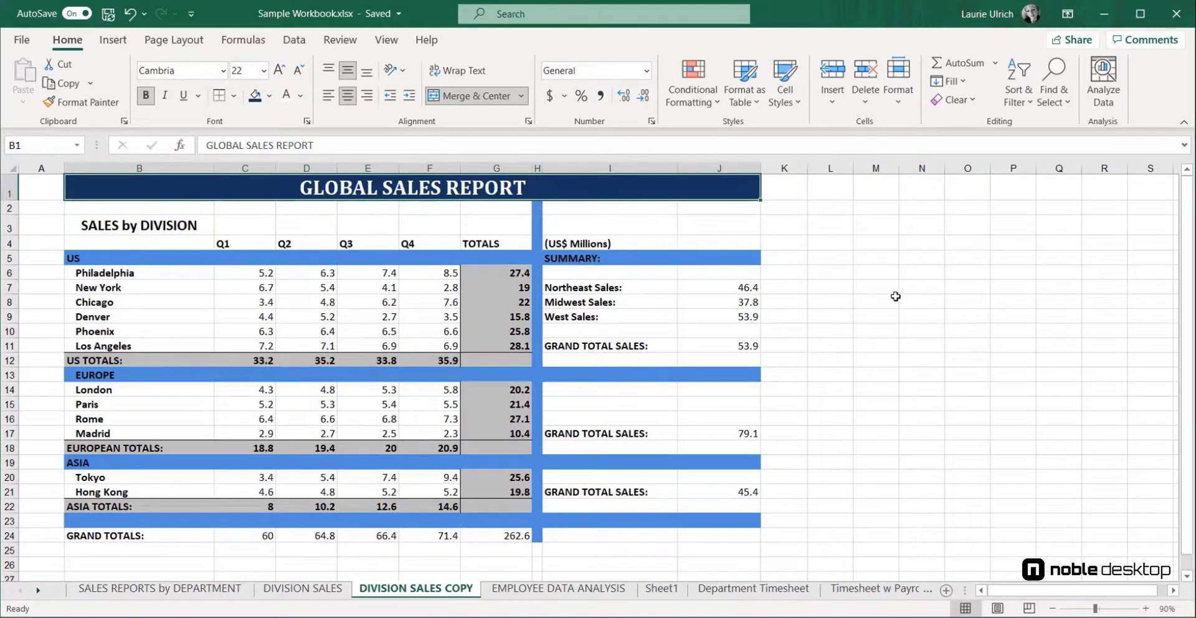